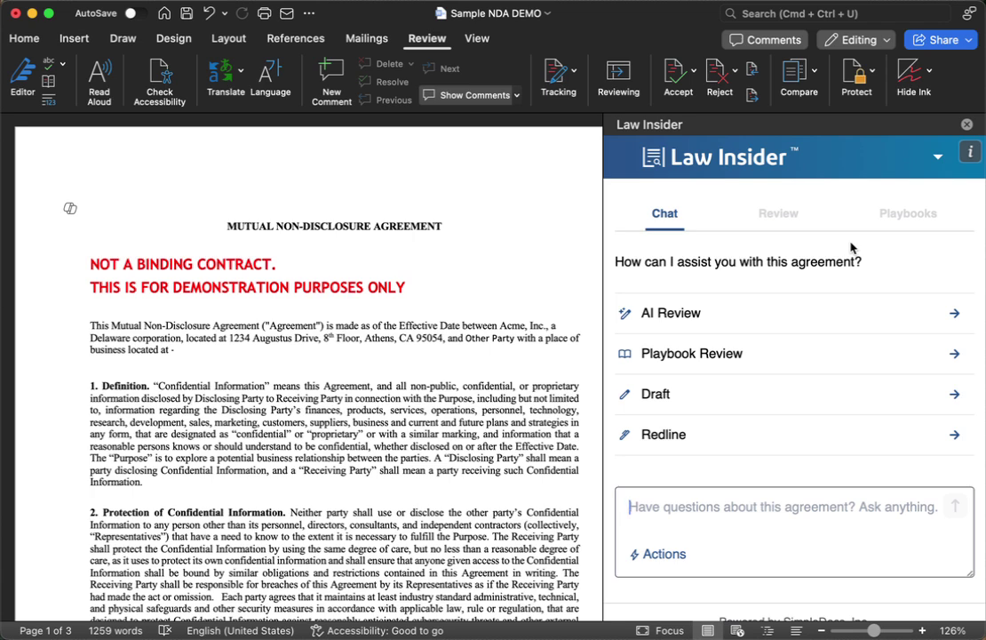
Step: Start an AI Review of the agreement with the represented-party and specific-concerns fields cleared
{"action": "left_click", "coordinate": [761, 311]}
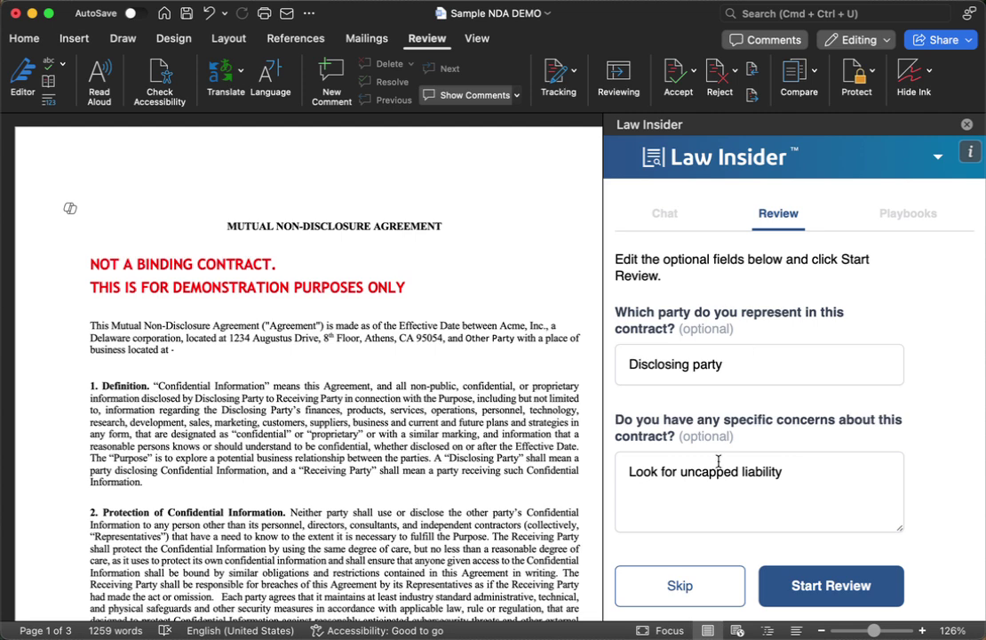
{"action": "triple_click", "coordinate": [693, 360]}
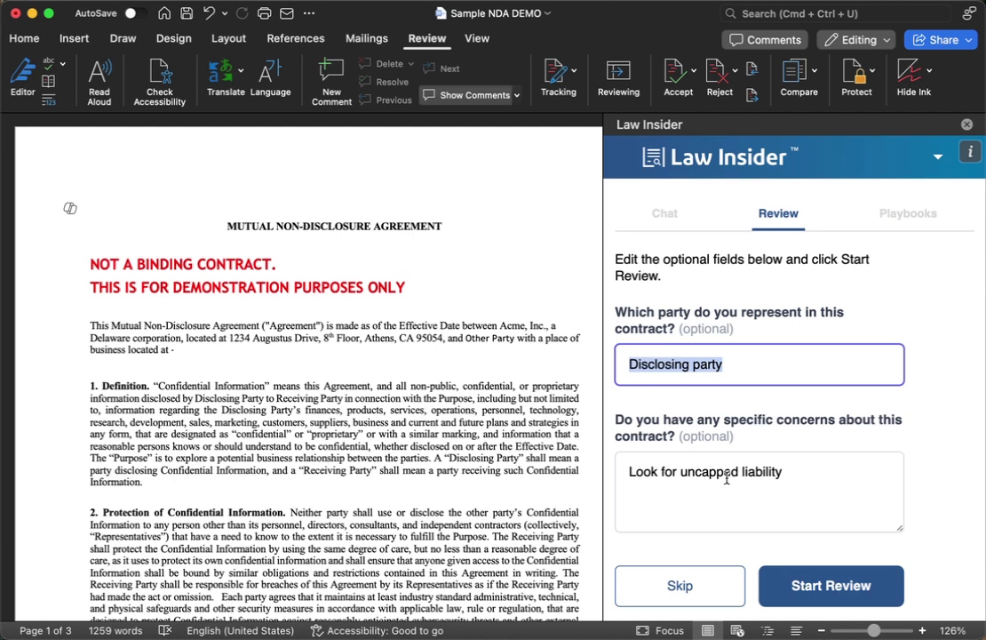
{"action": "triple_click", "coordinate": [667, 472]}
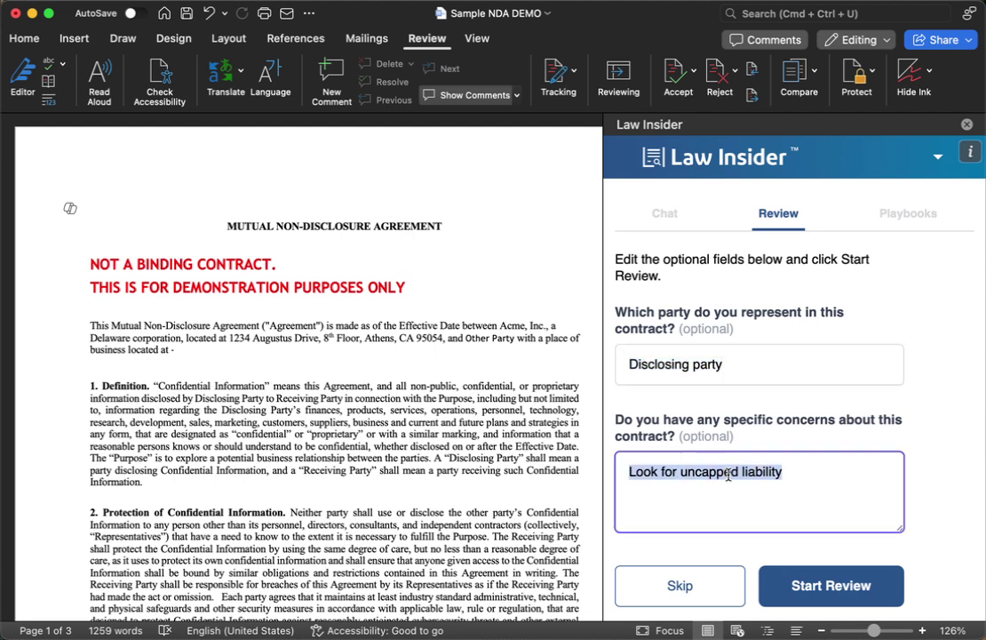
{"action": "key", "text": "BackSpace"}
{"action": "triple_click", "coordinate": [732, 365]}
{"action": "key", "text": "BackSpace"}
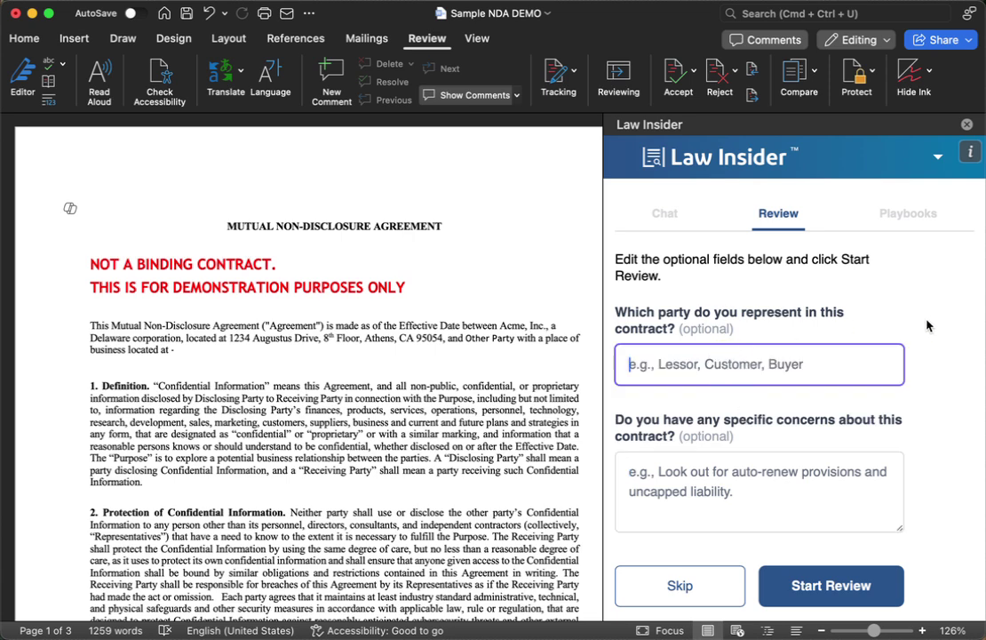
{"action": "left_click", "coordinate": [830, 585]}
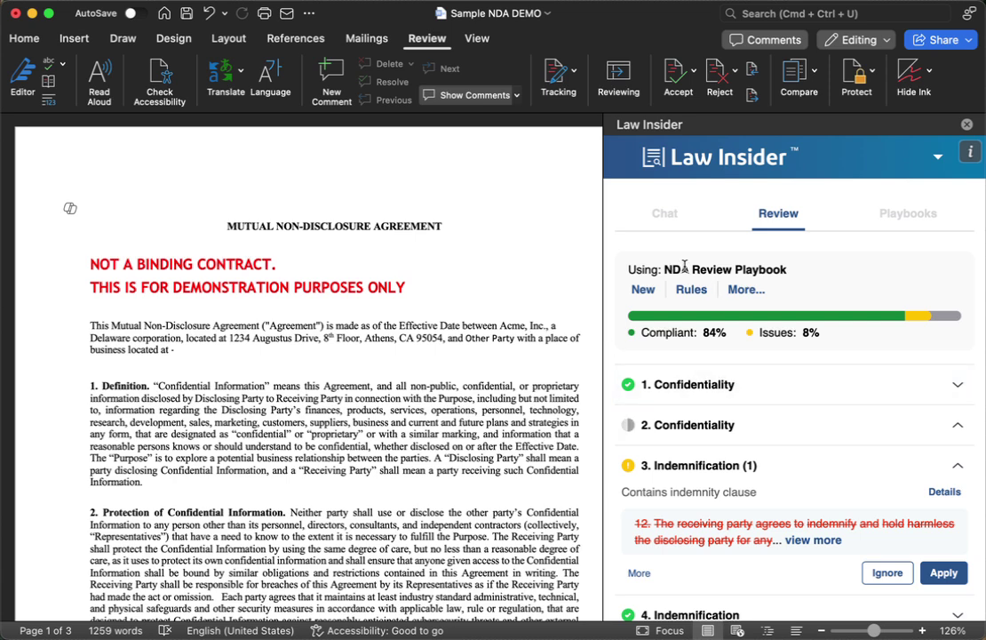
Step: Go through the review results and apply the suggested redline for the Confidentiality issue about lacking permitted disclosures
{"action": "scroll", "coordinate": [734, 418], "scroll_direction": "down", "scroll_amount": 10}
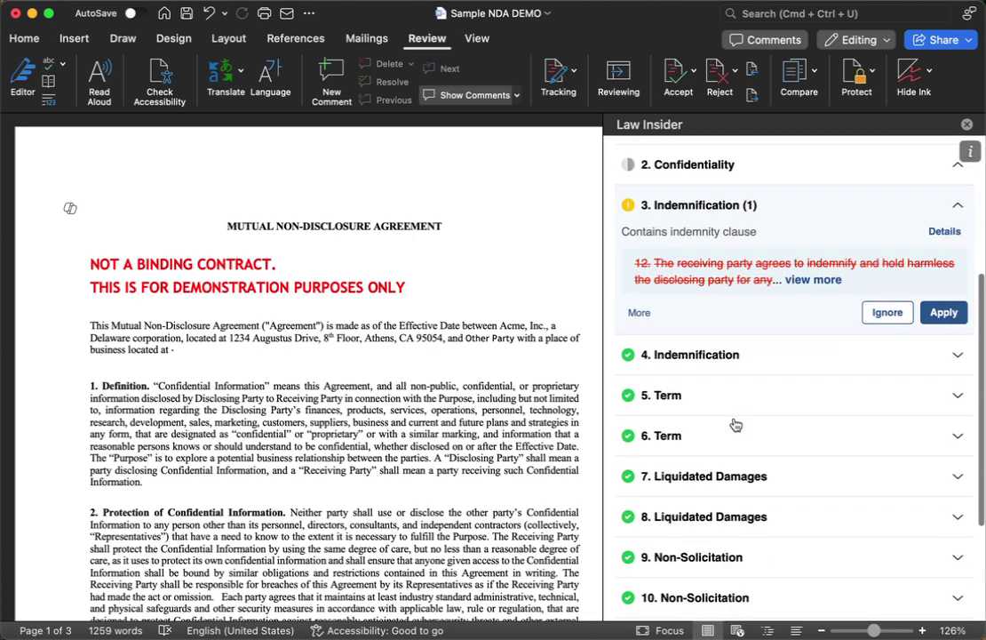
{"action": "scroll", "coordinate": [735, 424], "scroll_direction": "up", "scroll_amount": 4}
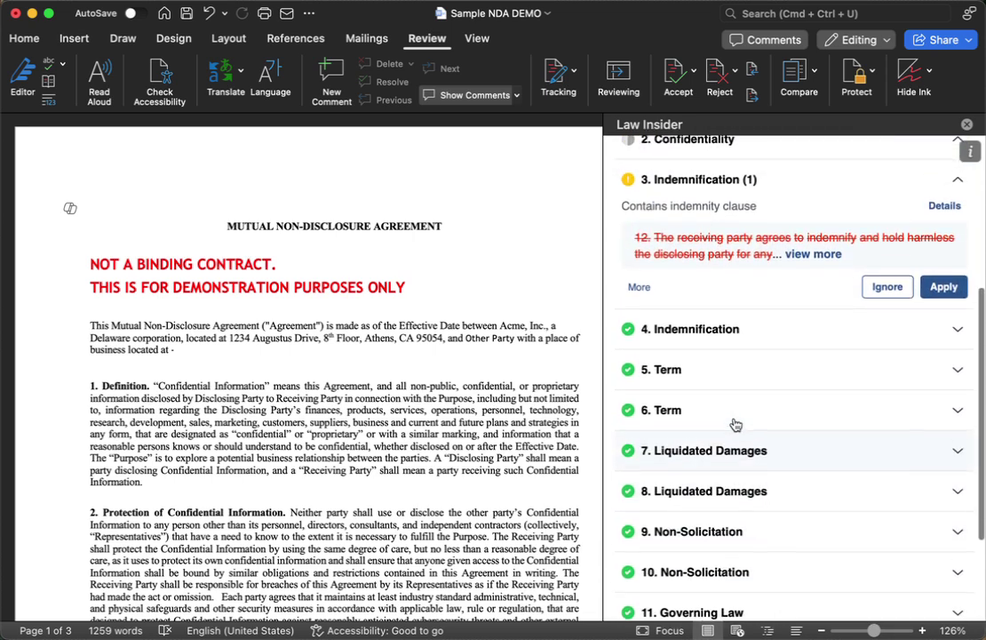
{"action": "scroll", "coordinate": [735, 425], "scroll_direction": "up", "scroll_amount": 2}
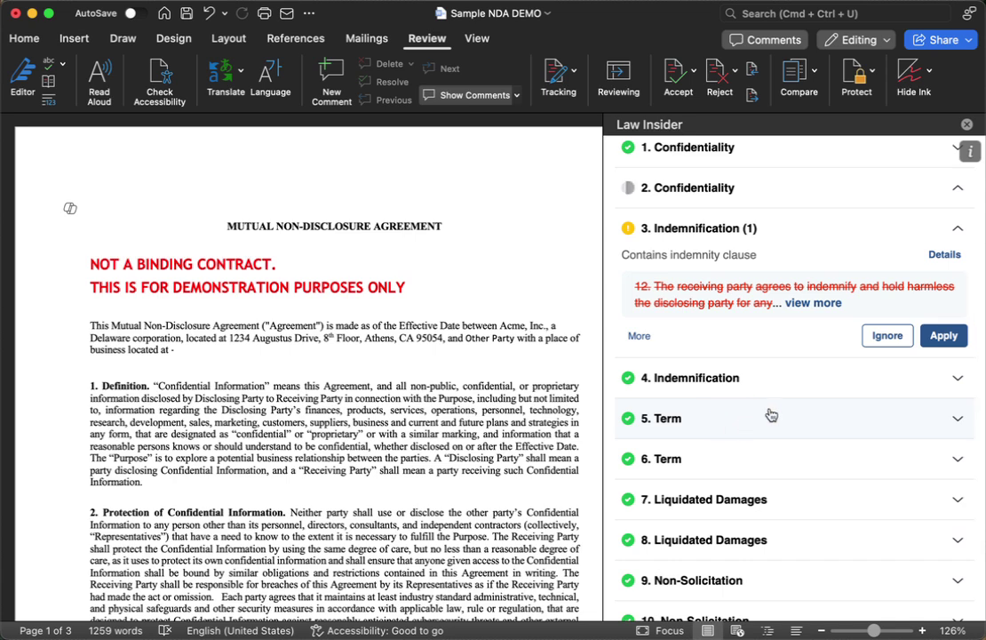
{"action": "scroll", "coordinate": [787, 400], "scroll_direction": "up", "scroll_amount": 1}
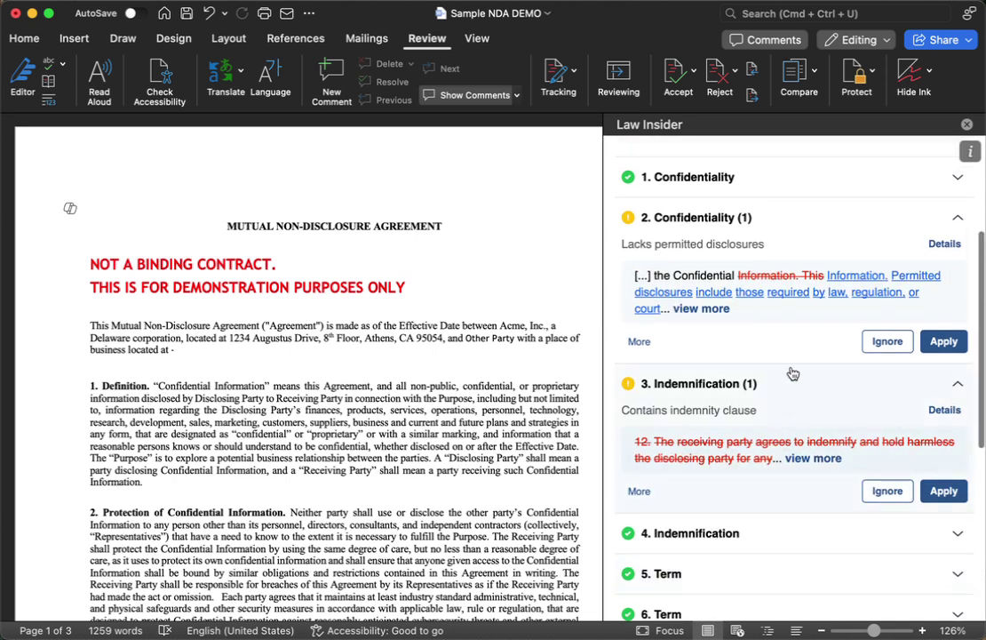
{"action": "scroll", "coordinate": [797, 355], "scroll_direction": "up", "scroll_amount": 4}
{"action": "scroll", "coordinate": [797, 356], "scroll_direction": "down", "scroll_amount": 6}
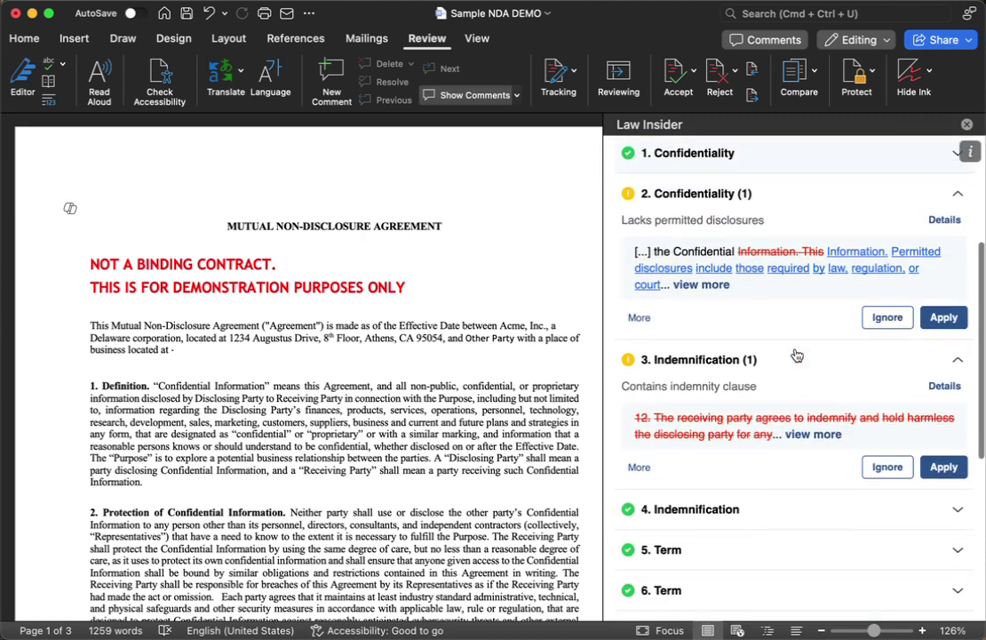
{"action": "scroll", "coordinate": [804, 319], "scroll_direction": "up", "scroll_amount": 1}
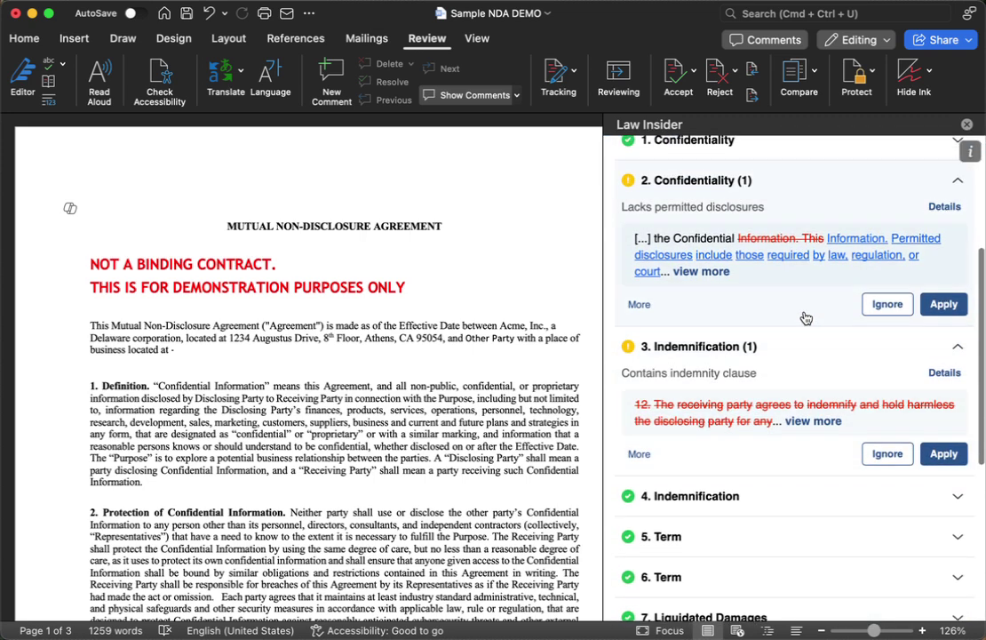
{"action": "left_click", "coordinate": [948, 307]}
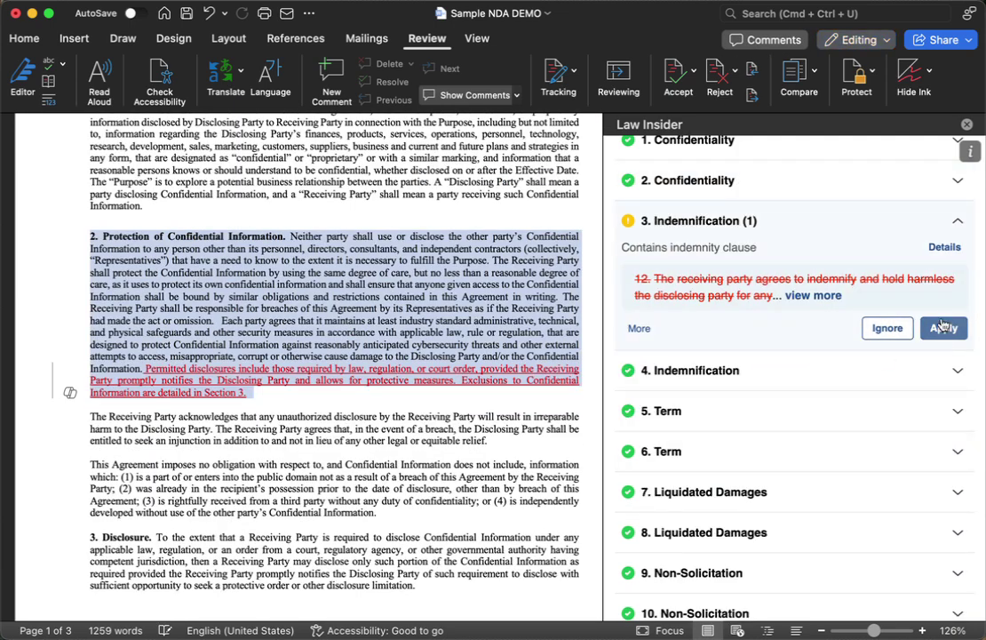
Step: View the playbook instruction and full redline suggestion for the Indemnification issue, then close the details
{"action": "left_click", "coordinate": [944, 250]}
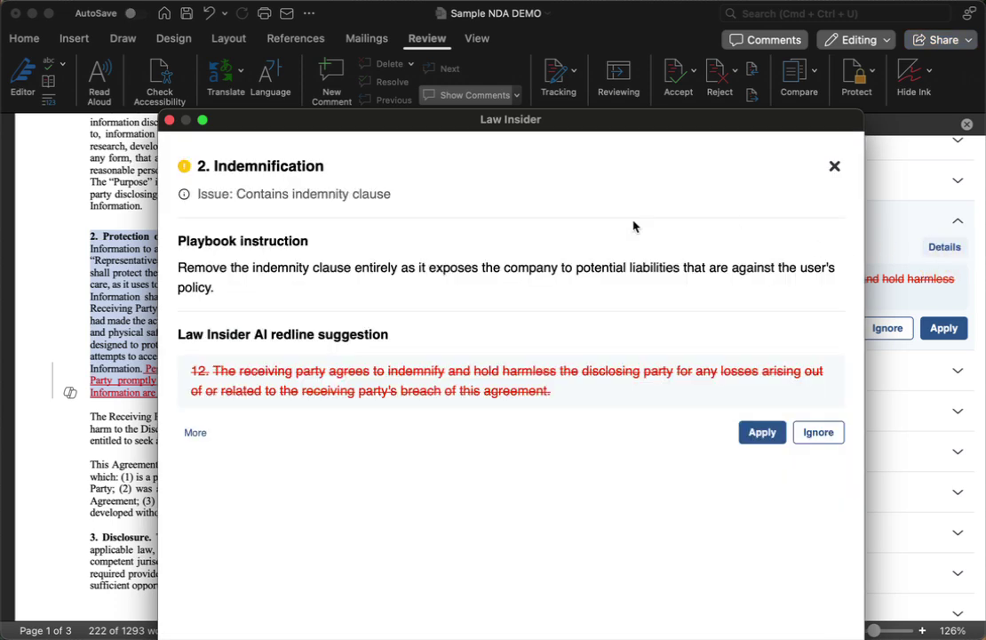
{"action": "left_click", "coordinate": [168, 120]}
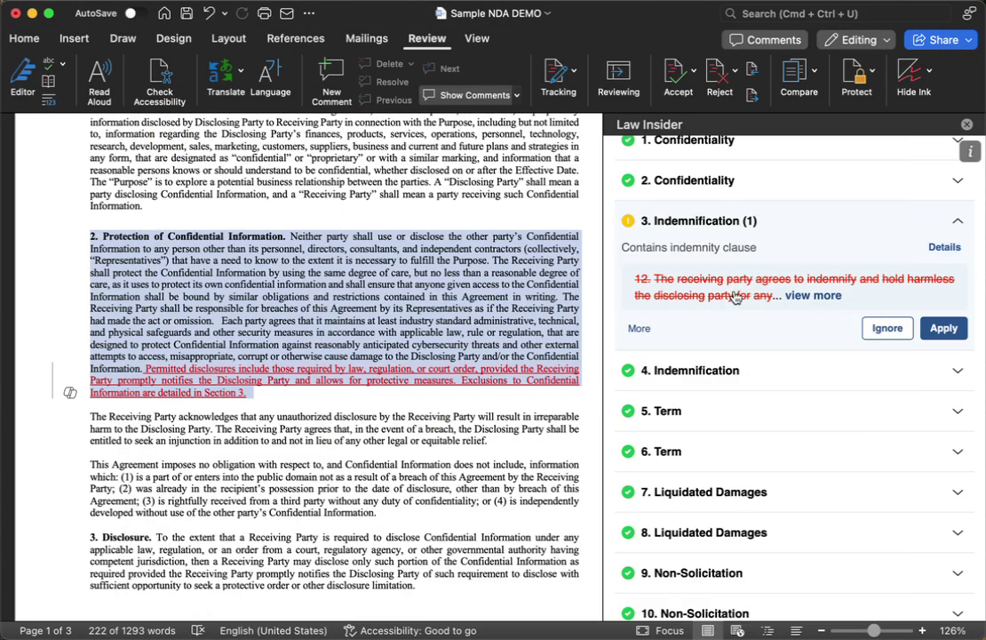
{"action": "scroll", "coordinate": [736, 297], "scroll_direction": "up", "scroll_amount": 5}
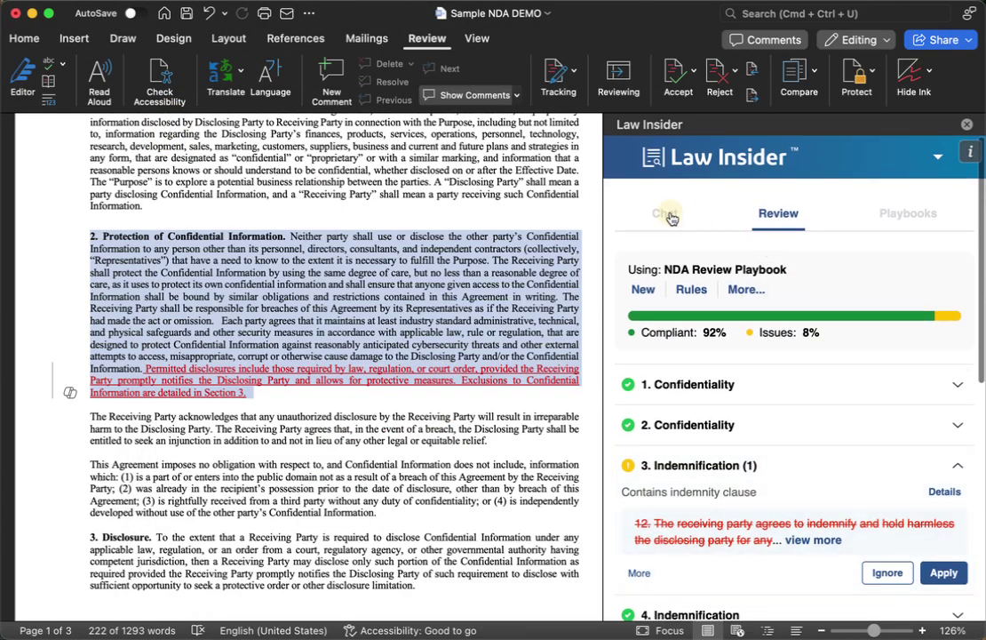
Step: Request a chat Redline with the instruction "please adjust choice of law to new york"
{"action": "left_click", "coordinate": [668, 215]}
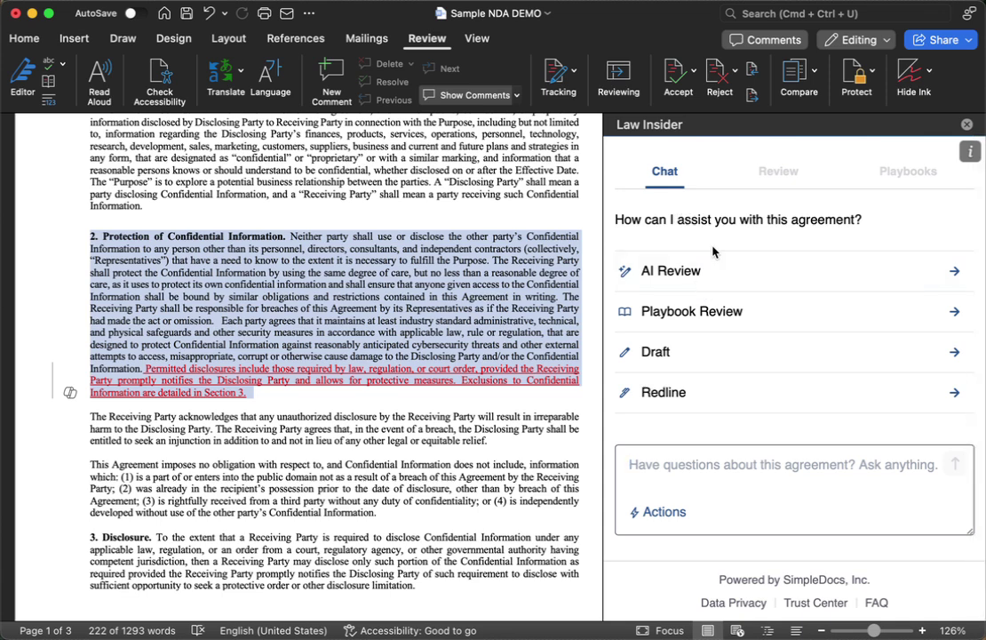
{"action": "left_click", "coordinate": [678, 388]}
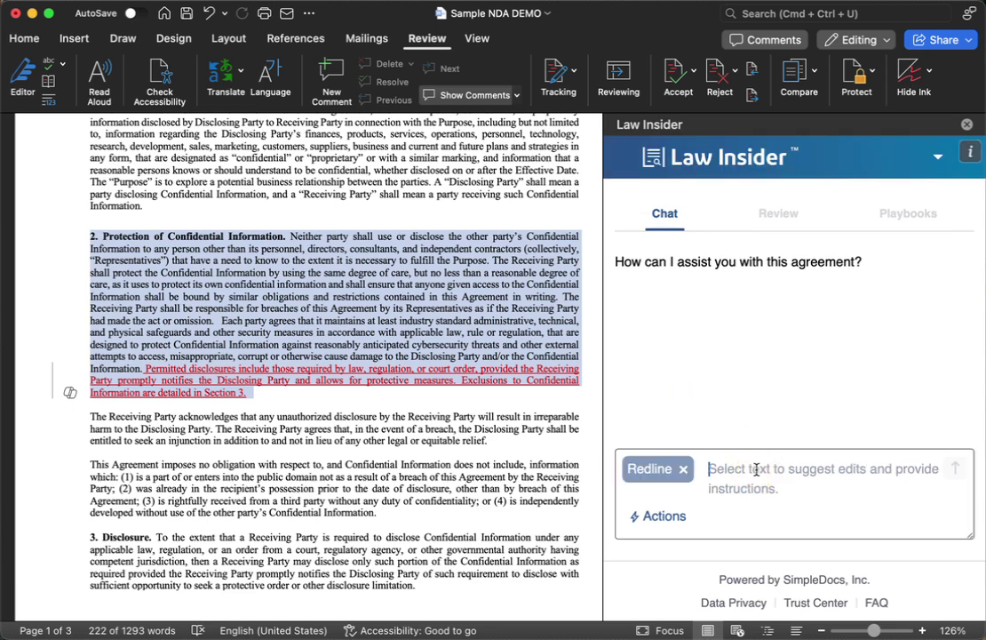
{"action": "scroll", "coordinate": [503, 374], "scroll_direction": "up", "scroll_amount": 10}
{"action": "left_click", "coordinate": [391, 181]}
{"action": "left_click", "coordinate": [760, 473]}
{"action": "type", "text": "please adjust chan"}
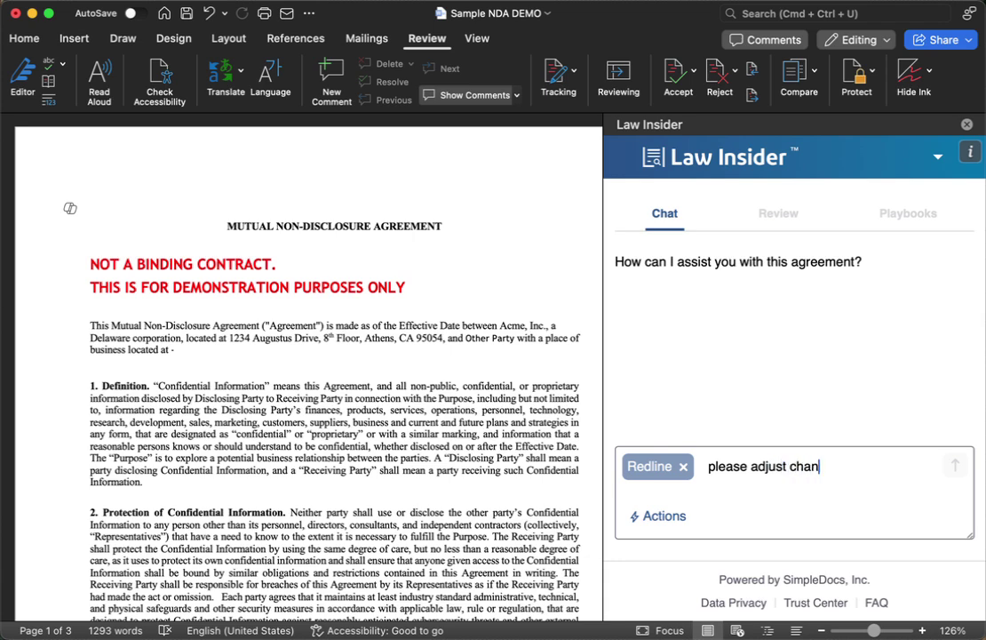
{"action": "key", "text": "BackSpace"}
{"action": "key", "text": "BackSpace"}
{"action": "type", "text": "oice of law to"}
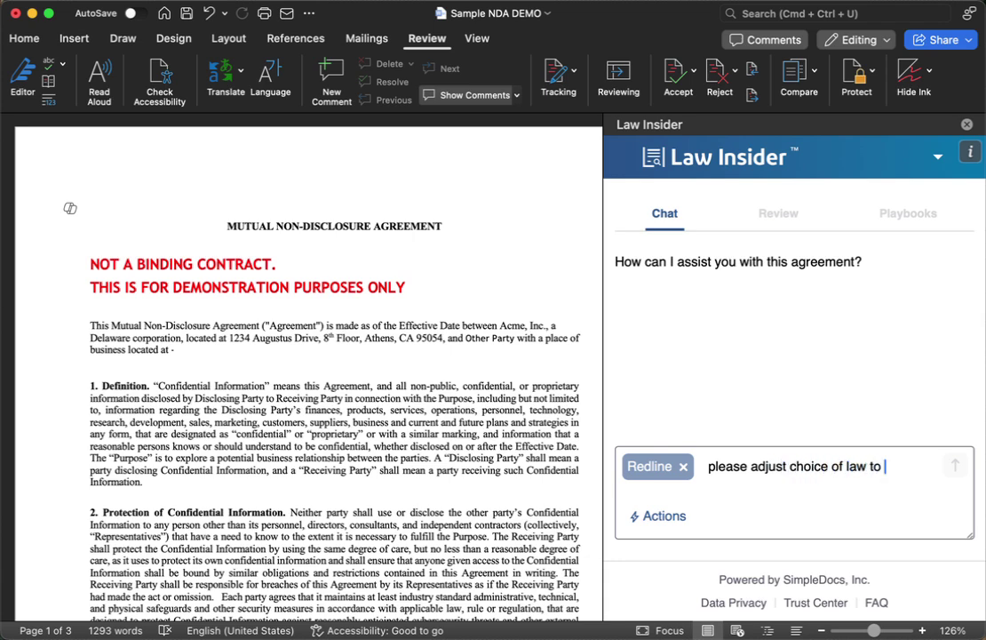
{"action": "type", "text": " new york"}
{"action": "key", "text": "Return"}
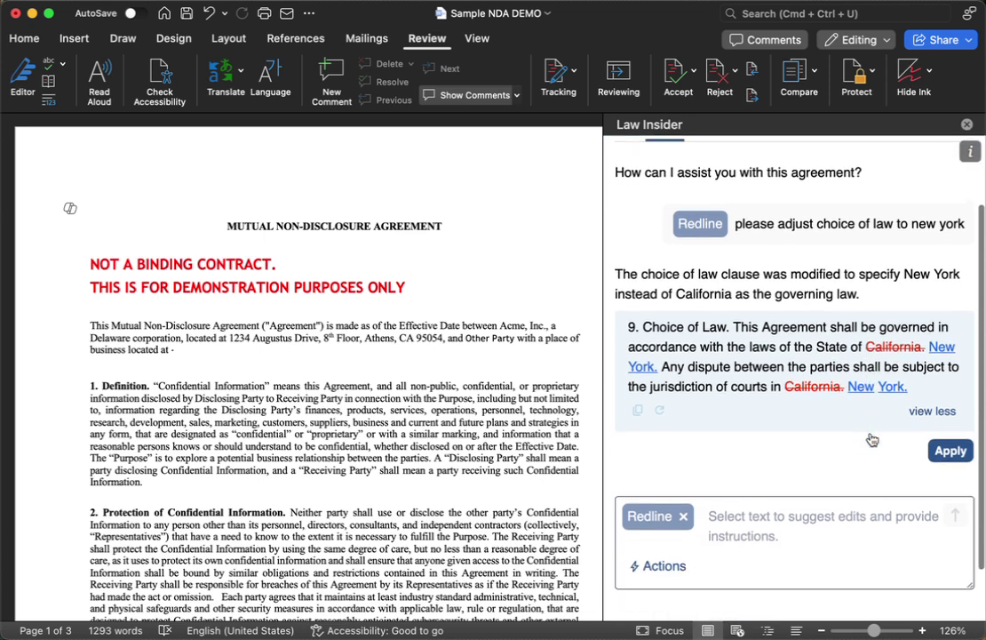
Step: Apply the suggested New York choice-of-law redline and select the revised clause 9 in the document
{"action": "left_click", "coordinate": [949, 448]}
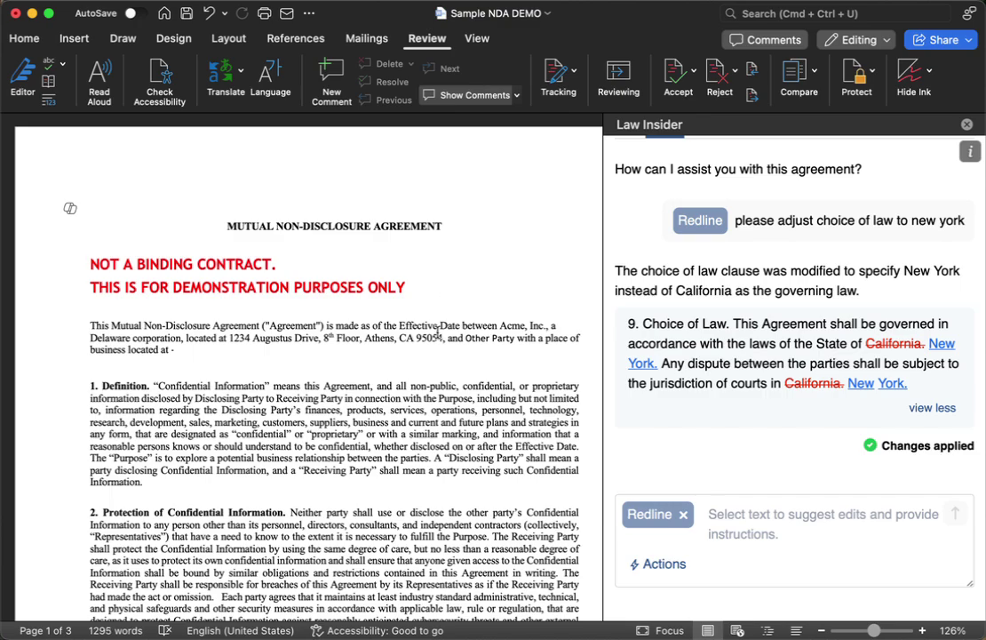
{"action": "scroll", "coordinate": [437, 331], "scroll_direction": "down", "scroll_amount": 15}
{"action": "scroll", "coordinate": [437, 334], "scroll_direction": "down", "scroll_amount": 2}
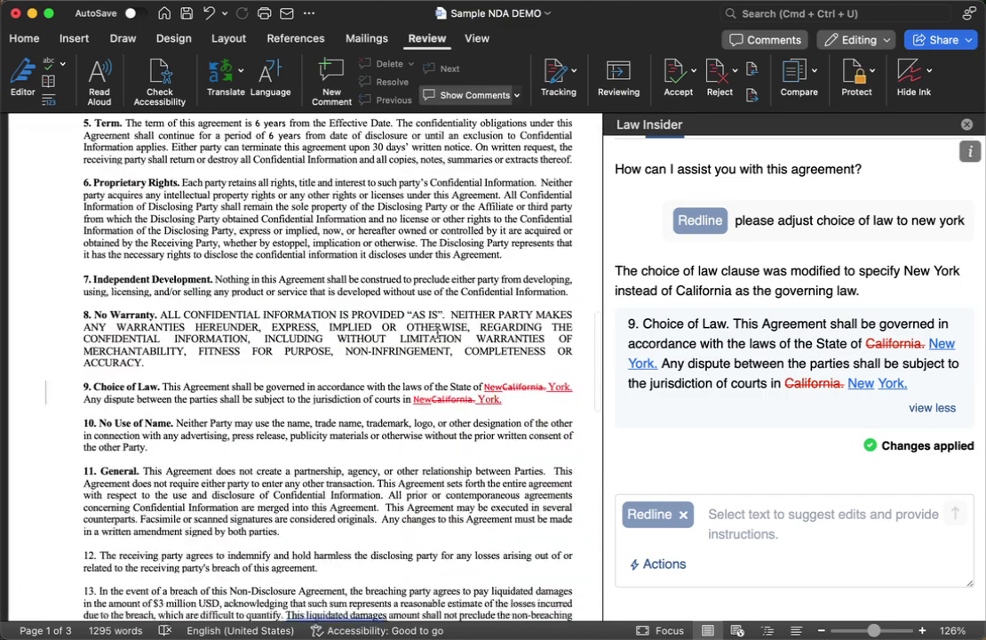
{"action": "left_click_drag", "start_coordinate": [528, 404], "coordinate": [124, 382]}
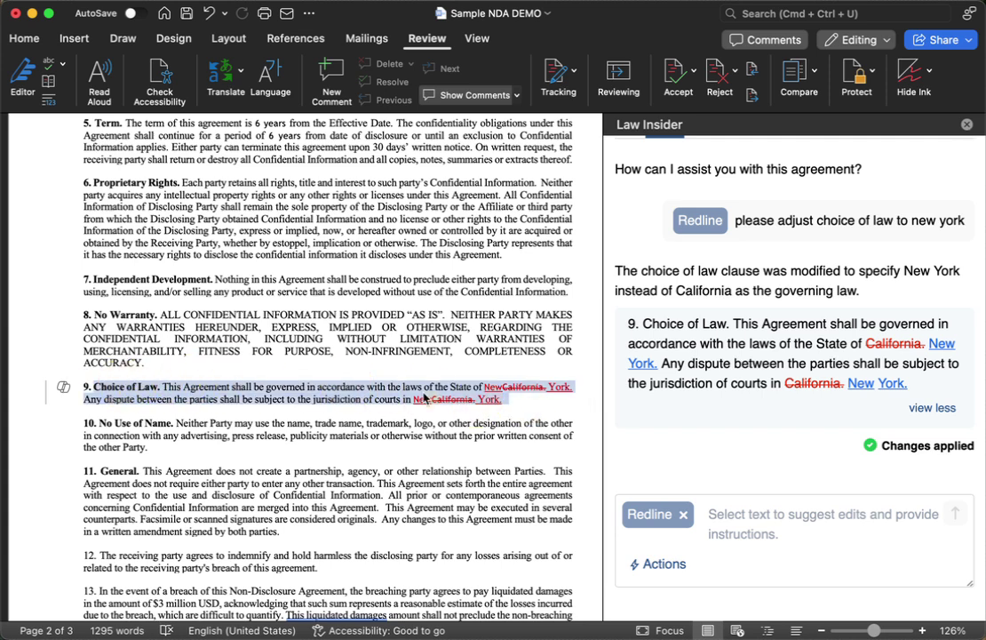
Step: Switch the chat action from Redline to Draft and submit the request "draft a mutual indemnification clause"
{"action": "scroll", "coordinate": [687, 405], "scroll_direction": "up", "scroll_amount": 2}
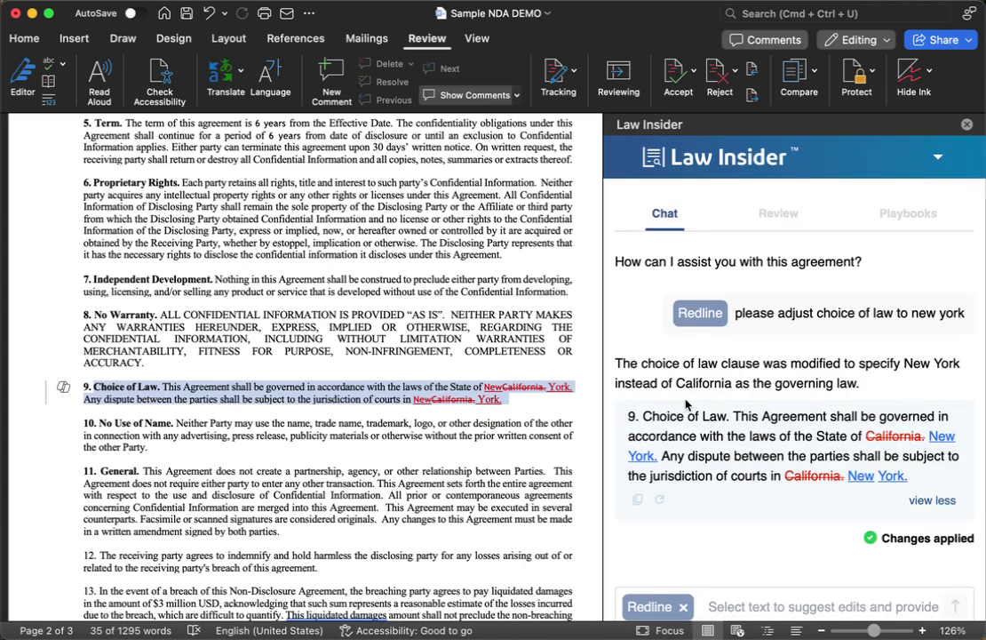
{"action": "left_click", "coordinate": [665, 213]}
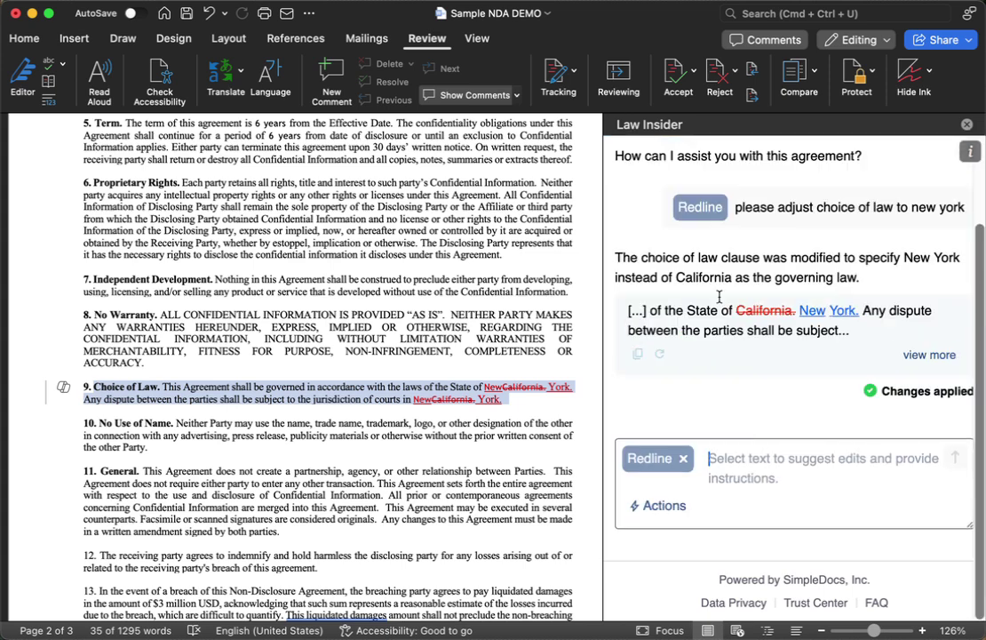
{"action": "left_click", "coordinate": [683, 459]}
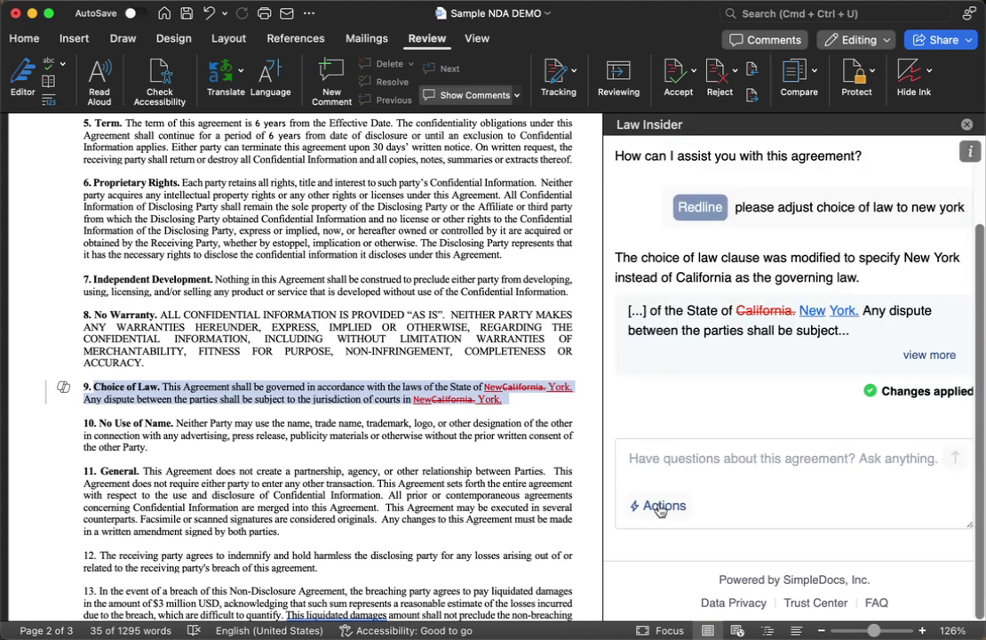
{"action": "left_click", "coordinate": [660, 508]}
{"action": "left_click", "coordinate": [672, 411]}
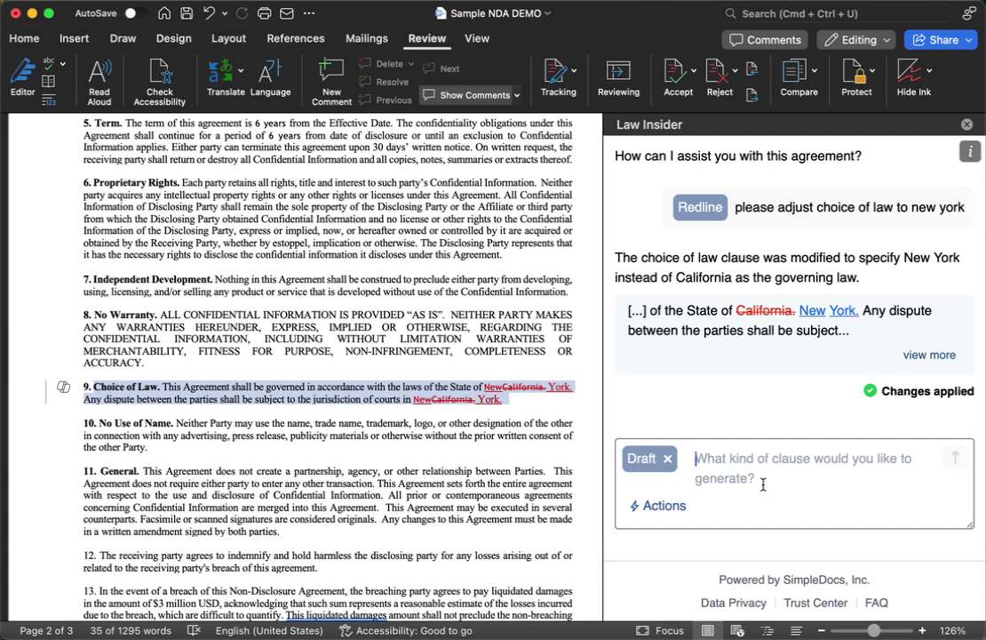
{"action": "type", "text": "draft"}
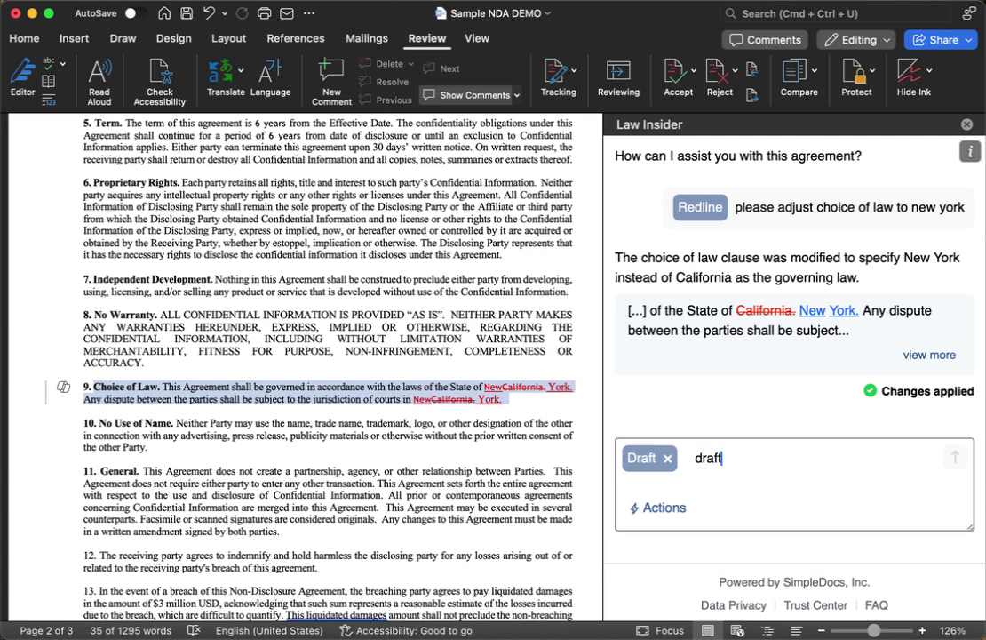
{"action": "type", "text": " a mutual indemnification clause"}
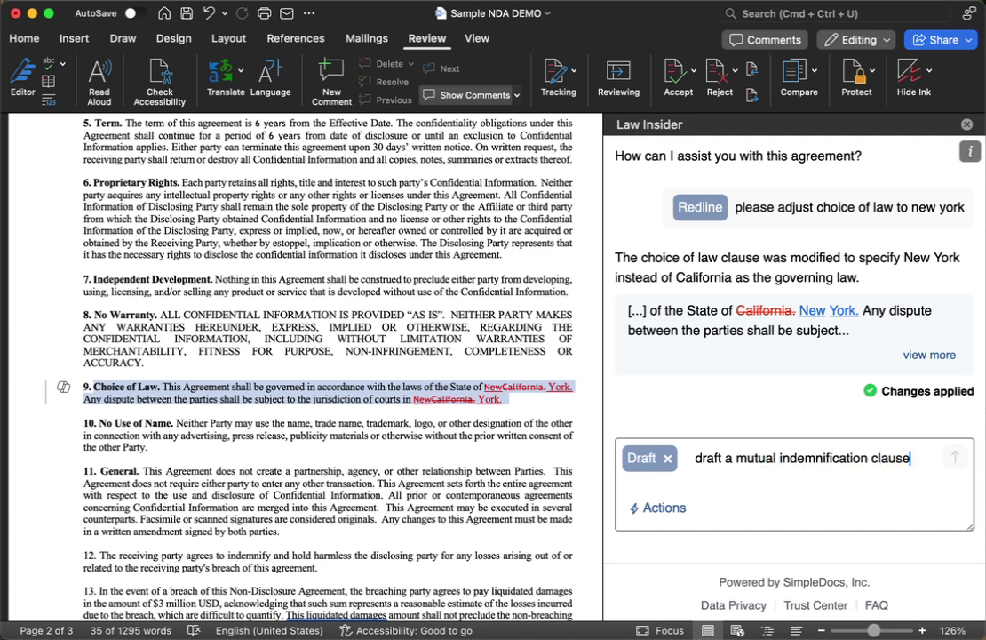
{"action": "key", "text": "Return"}
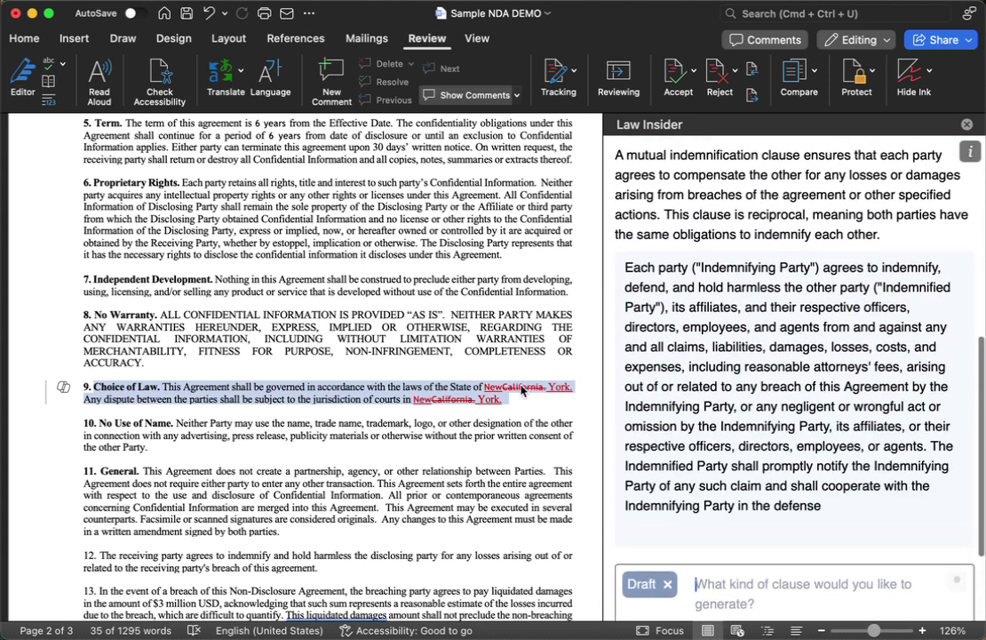
Step: Insert the generated mutual indemnification clause on a new line after clause 10, No Use of Name, separated by a blank line
{"action": "left_click", "coordinate": [181, 451]}
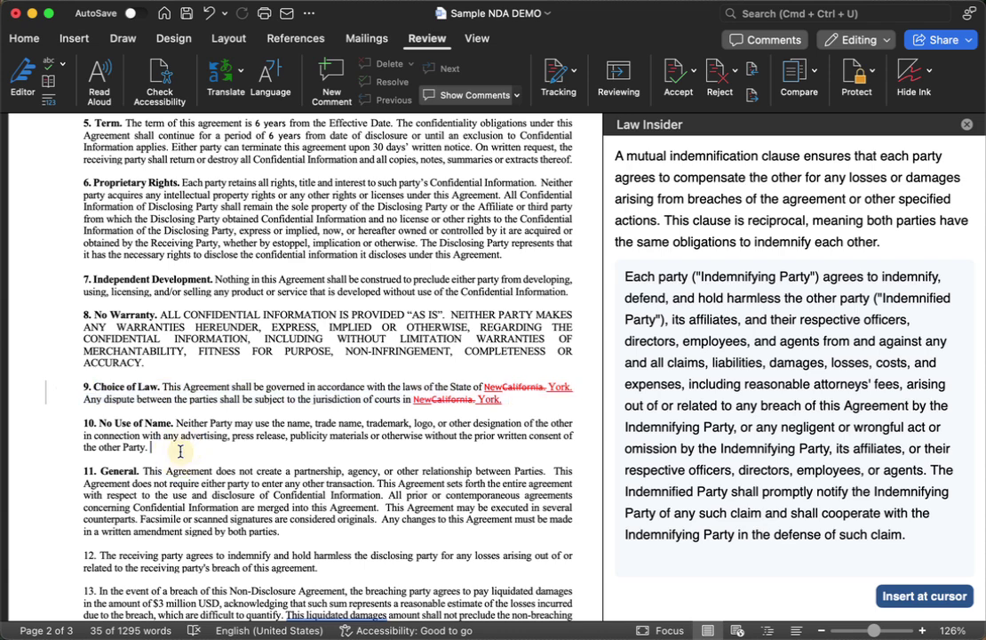
{"action": "key", "text": "Return"}
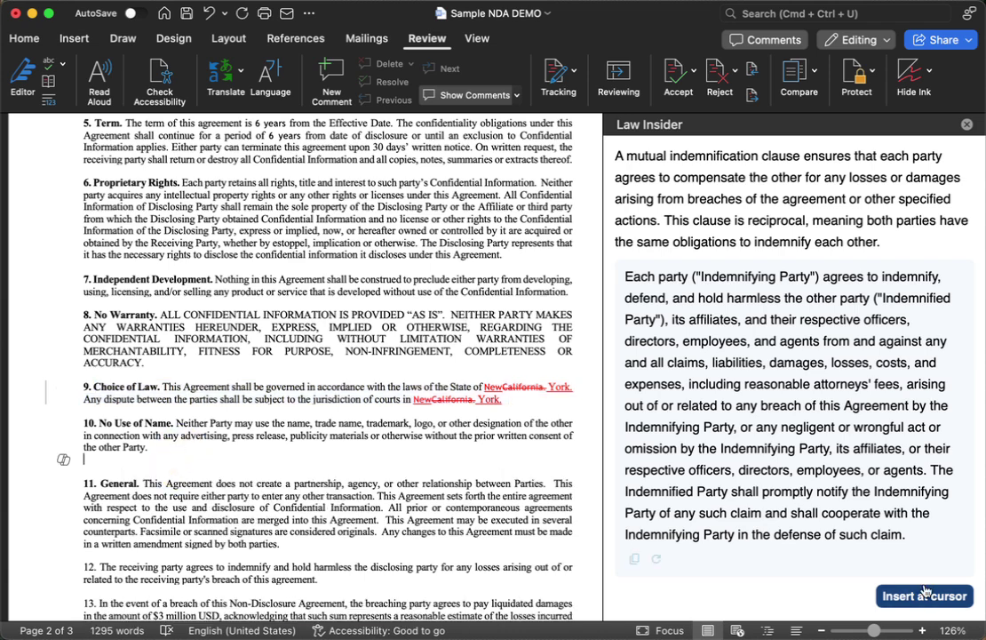
{"action": "left_click", "coordinate": [902, 596]}
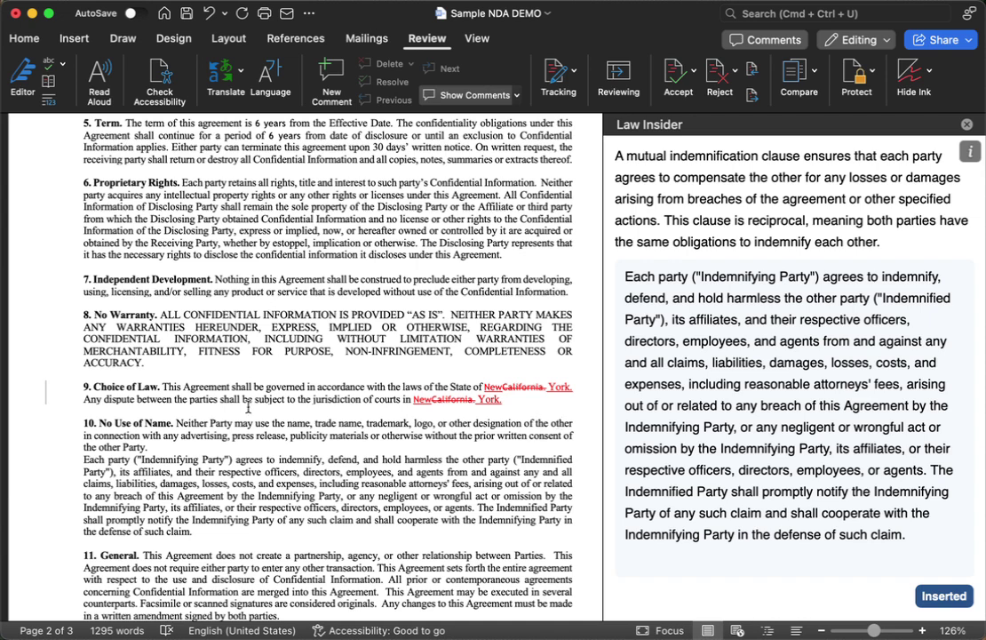
{"action": "scroll", "coordinate": [248, 408], "scroll_direction": "down", "scroll_amount": 5}
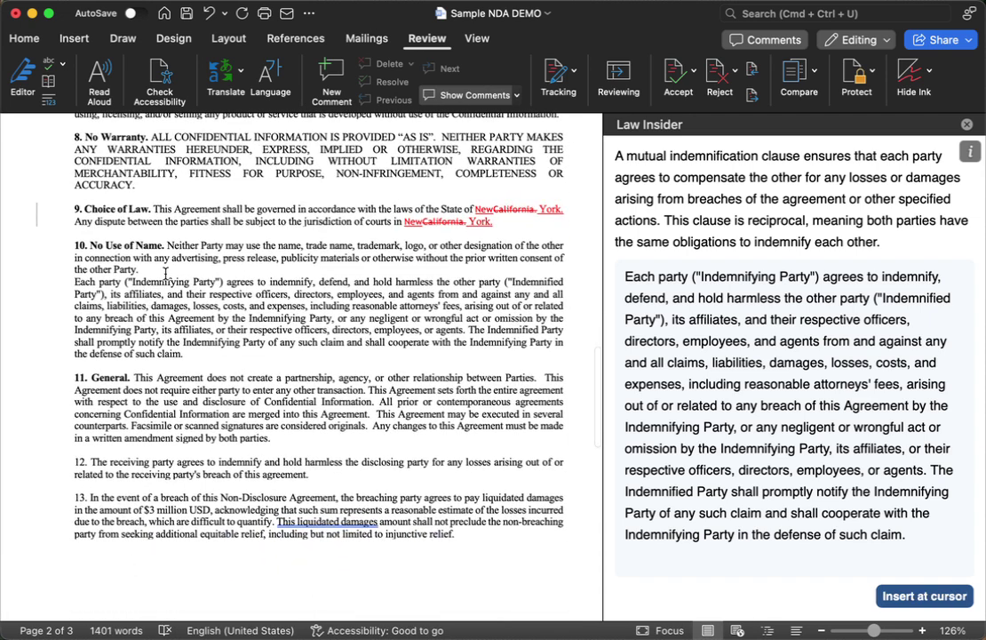
{"action": "left_click", "coordinate": [165, 277]}
{"action": "key", "text": "Return"}
{"action": "scroll", "coordinate": [682, 425], "scroll_direction": "down", "scroll_amount": 5}
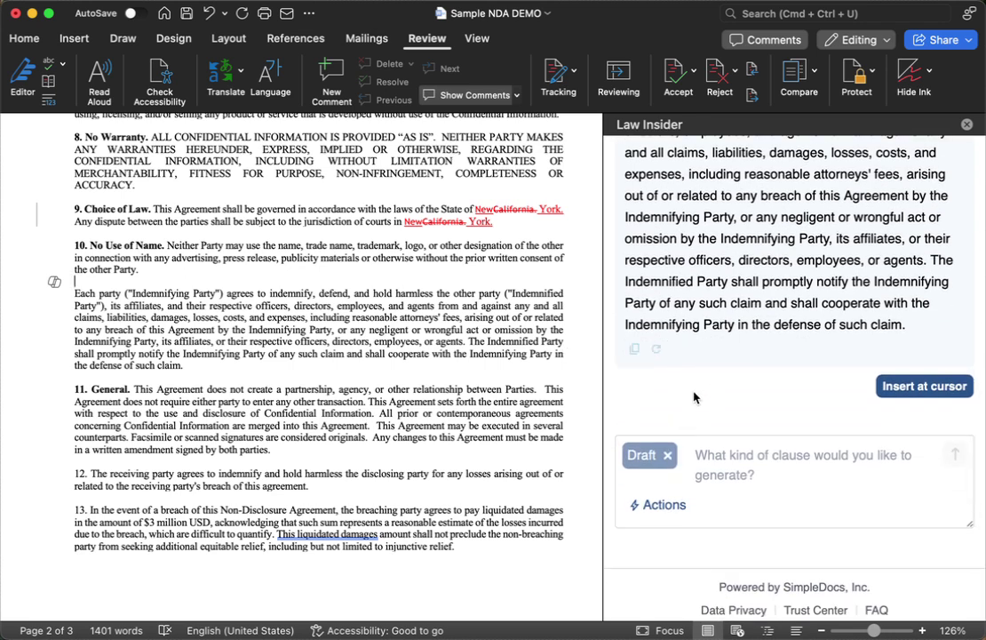
Step: Look back over the redline and draft replies in the chat and clear the Draft action from the prompt
{"action": "scroll", "coordinate": [694, 399], "scroll_direction": "up", "scroll_amount": 10}
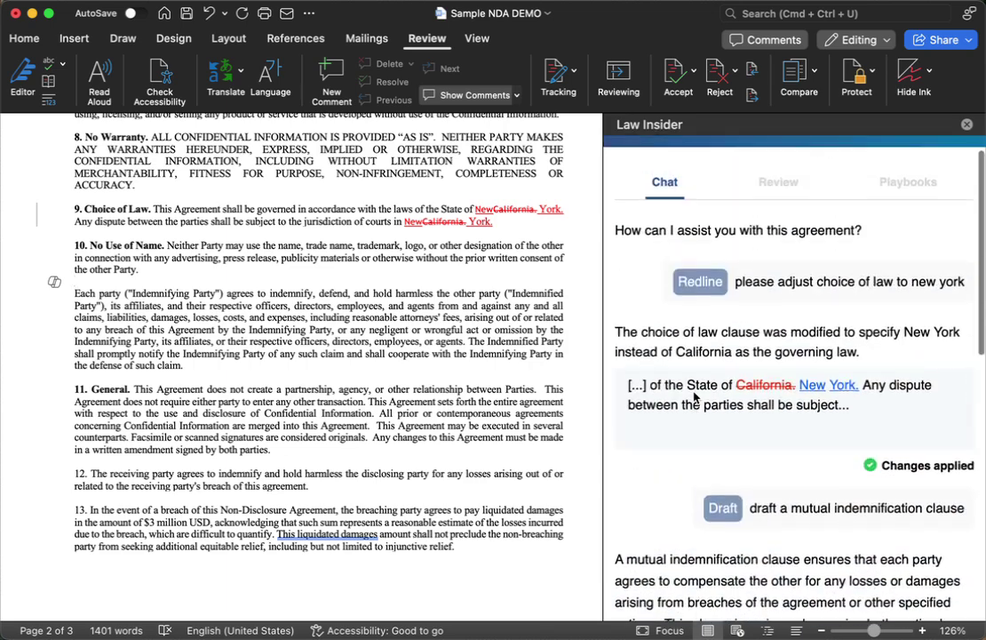
{"action": "scroll", "coordinate": [688, 404], "scroll_direction": "down", "scroll_amount": 10}
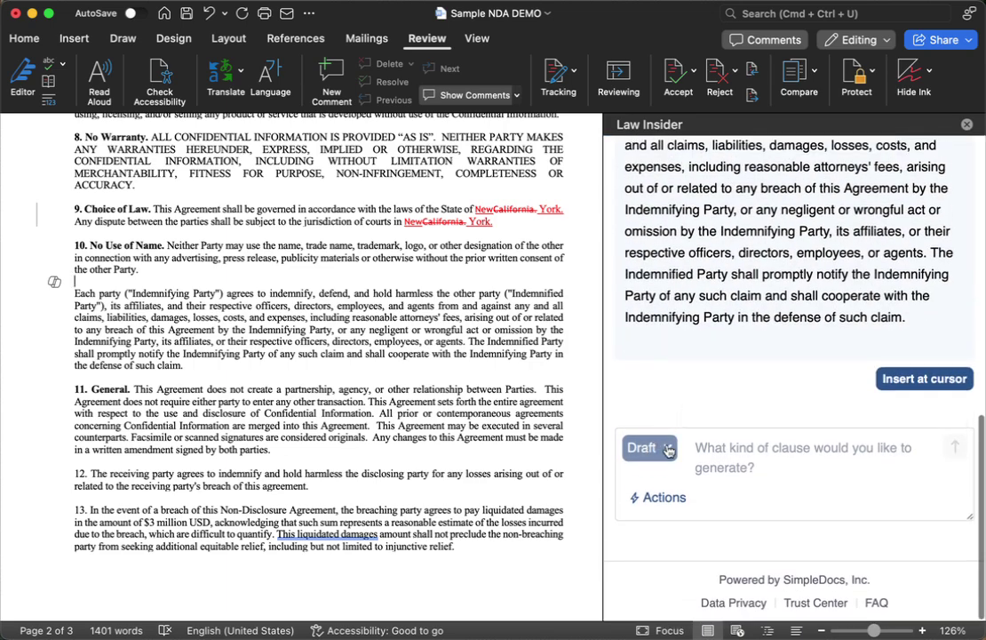
{"action": "left_click", "coordinate": [667, 448]}
Step: Return to the document review made with the NDA Review Playbook and look through its list of rules
{"action": "scroll", "coordinate": [720, 348], "scroll_direction": "up", "scroll_amount": 10}
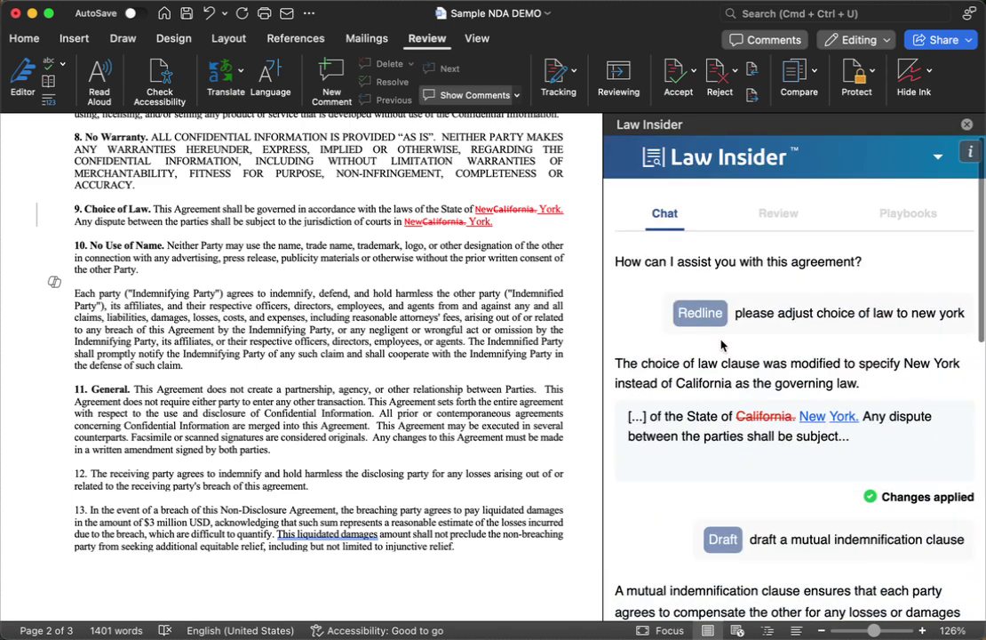
{"action": "left_click", "coordinate": [762, 216]}
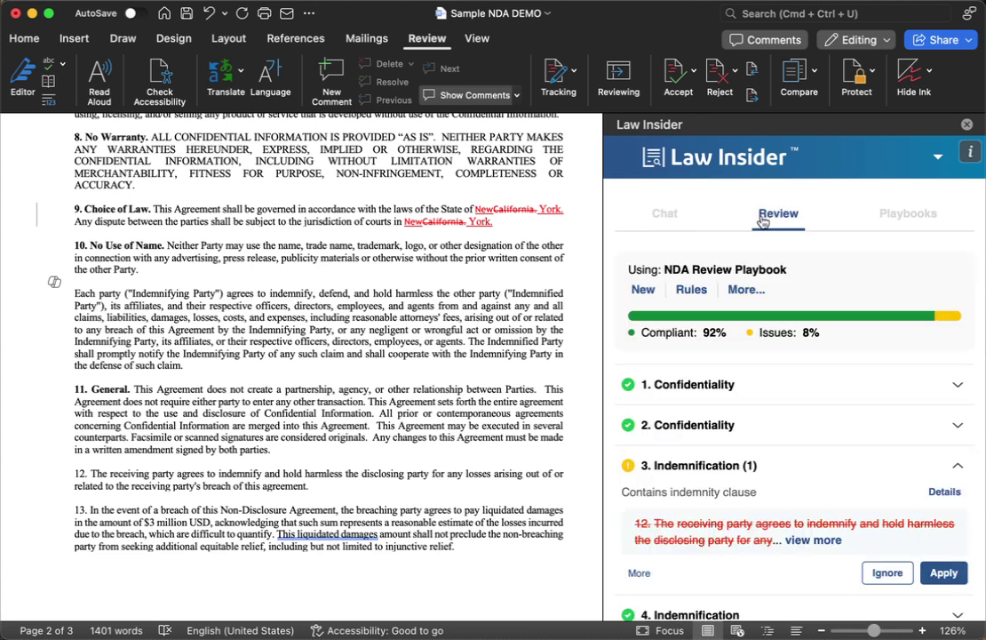
{"action": "left_click", "coordinate": [645, 291]}
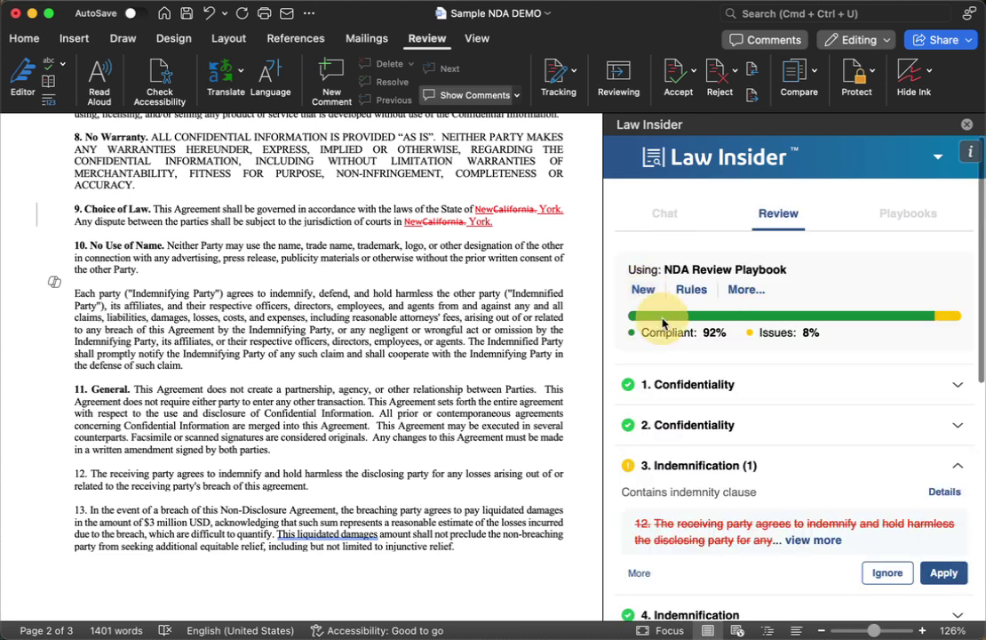
{"action": "scroll", "coordinate": [783, 508], "scroll_direction": "down", "scroll_amount": 5}
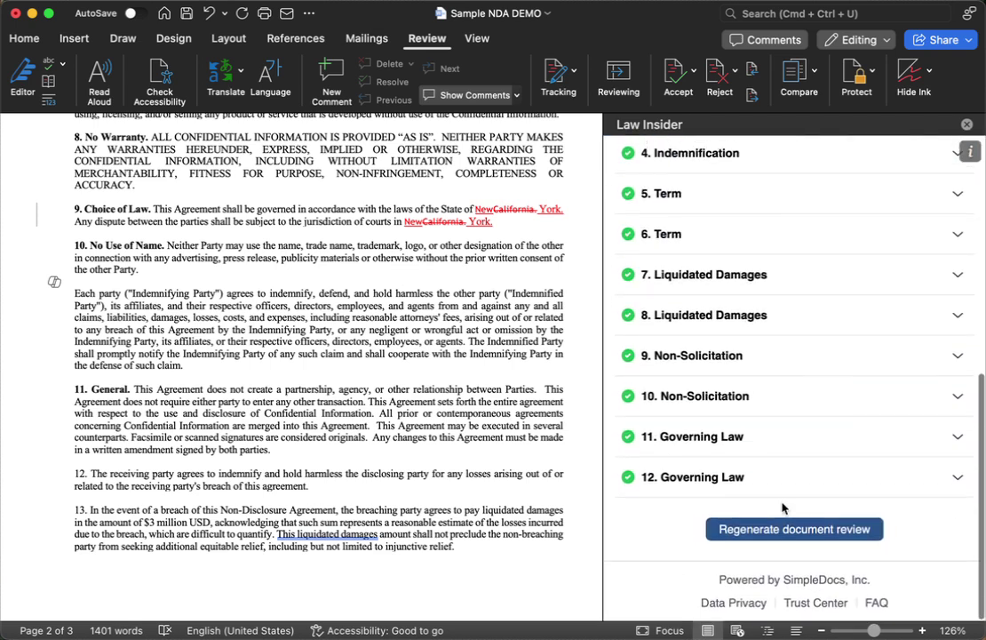
{"action": "scroll", "coordinate": [784, 472], "scroll_direction": "up", "scroll_amount": 5}
Step: Browse the playbook library, filtering it by custom and by standard playbooks
{"action": "left_click", "coordinate": [900, 221]}
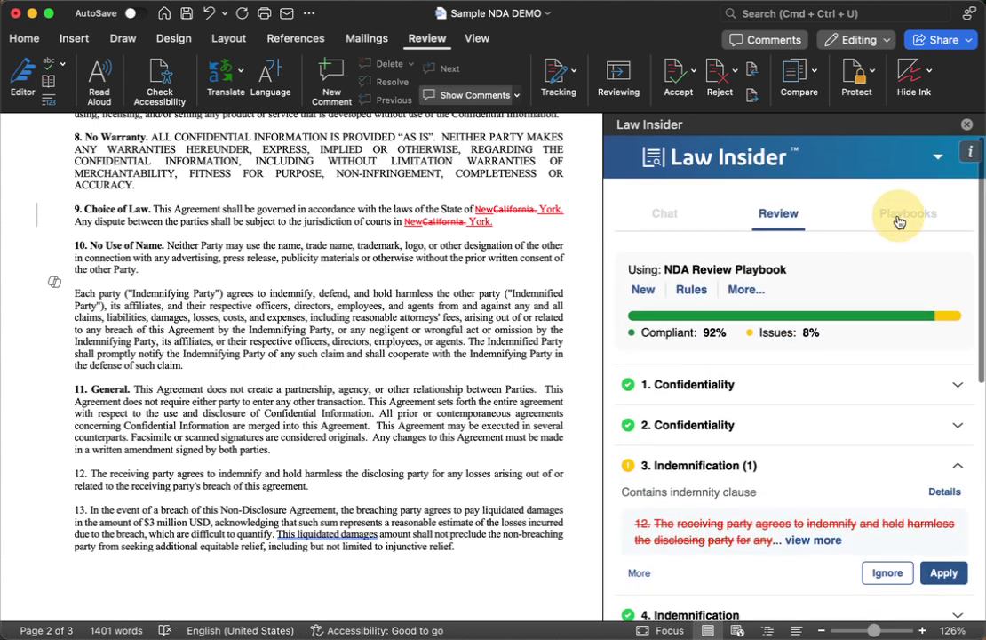
{"action": "scroll", "coordinate": [845, 420], "scroll_direction": "down", "scroll_amount": 4}
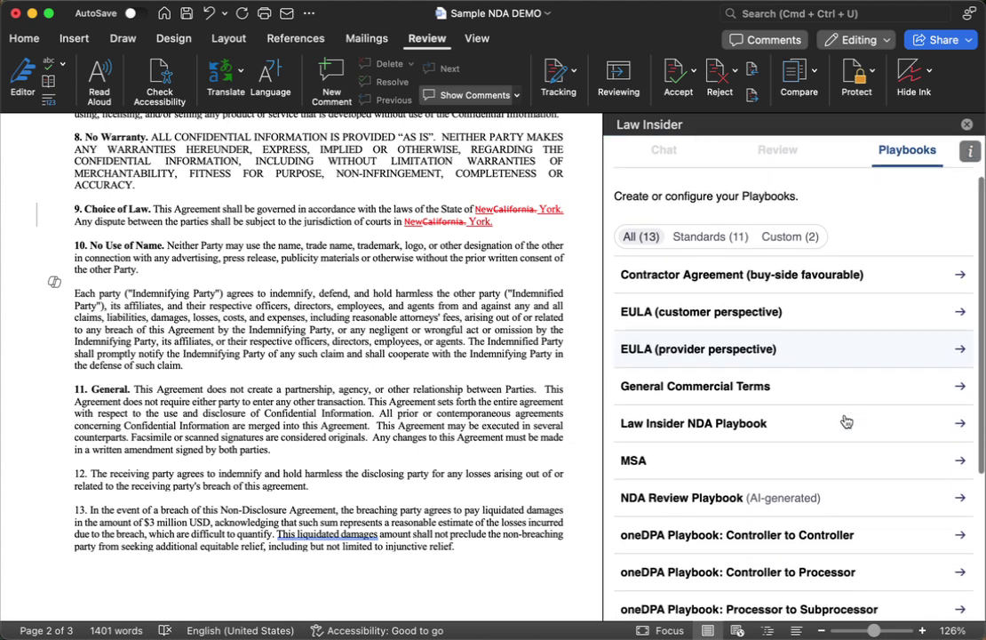
{"action": "scroll", "coordinate": [845, 421], "scroll_direction": "down", "scroll_amount": 2}
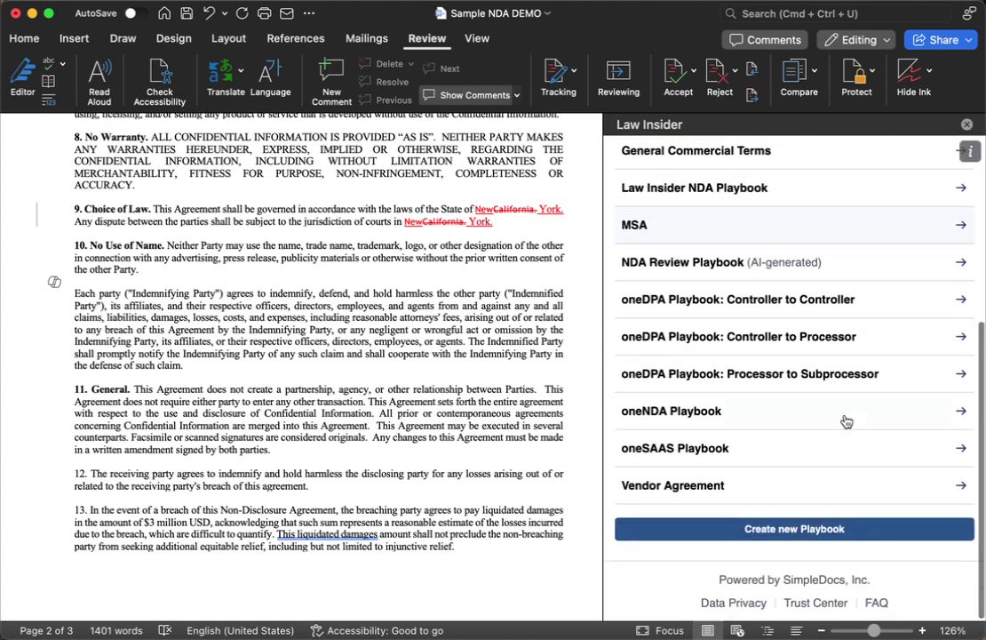
{"action": "scroll", "coordinate": [845, 420], "scroll_direction": "up", "scroll_amount": 6}
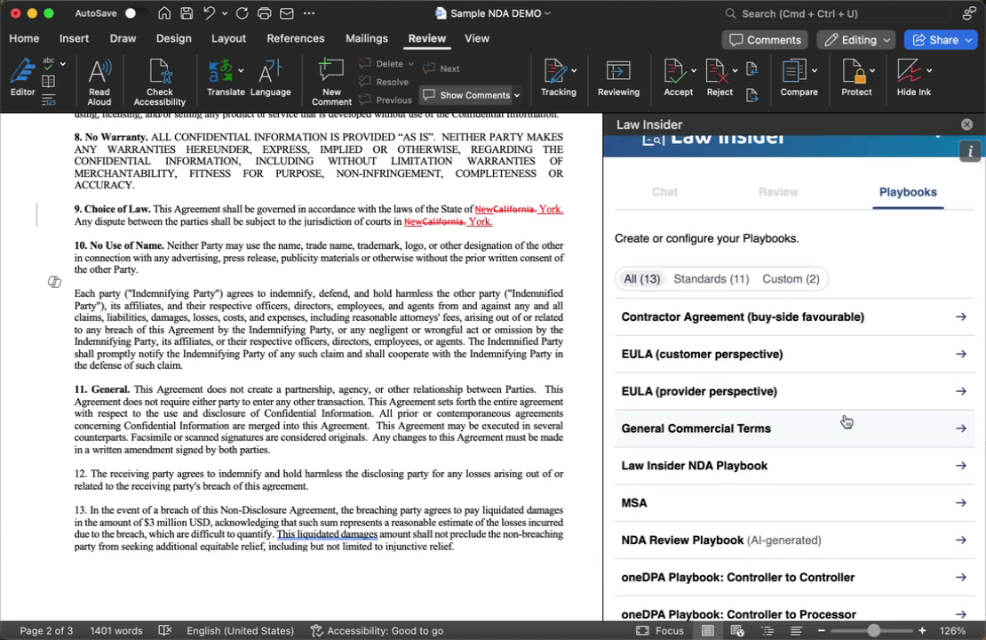
{"action": "left_click", "coordinate": [799, 280]}
{"action": "left_click", "coordinate": [709, 302]}
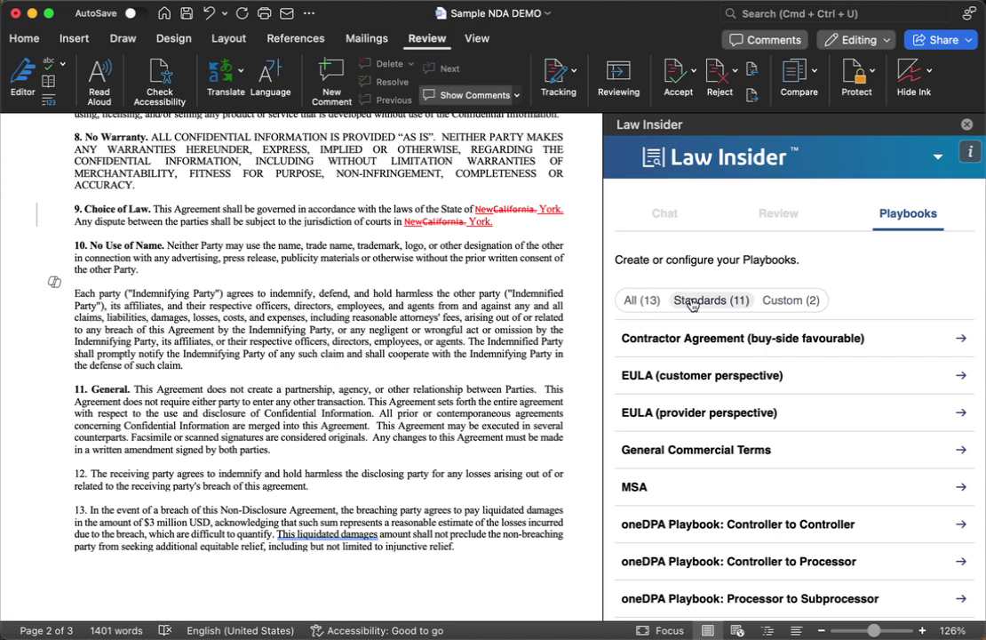
{"action": "scroll", "coordinate": [711, 409], "scroll_direction": "down", "scroll_amount": 5}
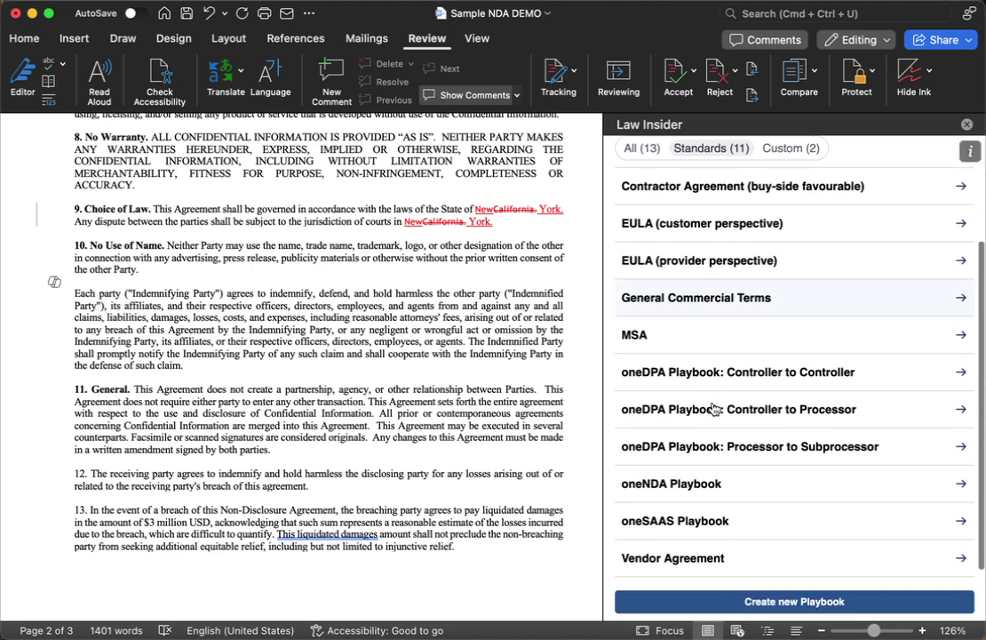
{"action": "scroll", "coordinate": [427, 289], "scroll_direction": "up", "scroll_amount": 15}
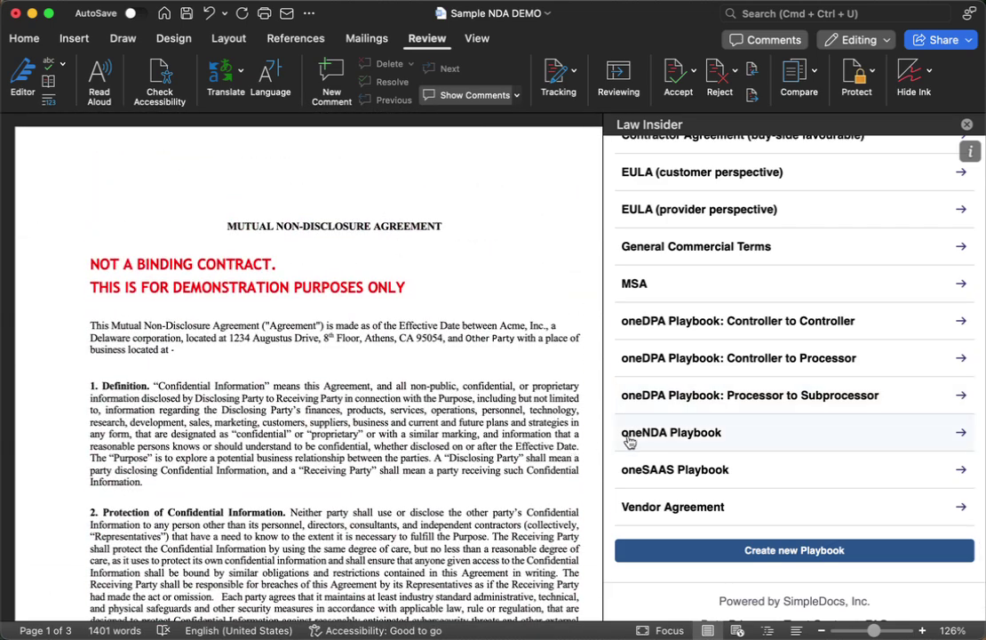
Step: Open the oneNDA Playbook, examine its rules and expand the description of rule 19, Non-Solicitation
{"action": "left_click", "coordinate": [637, 440]}
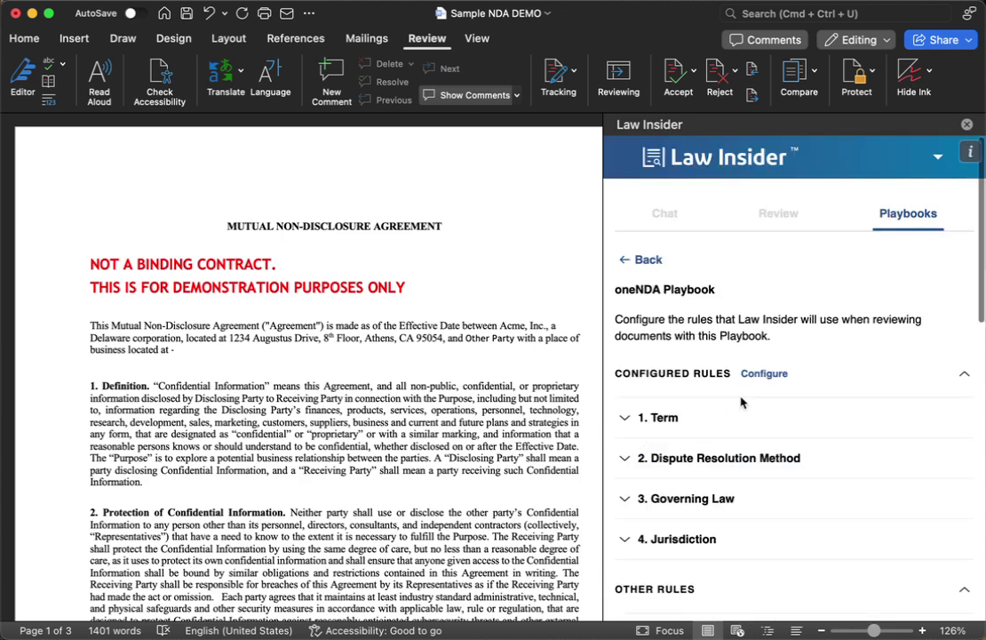
{"action": "scroll", "coordinate": [740, 397], "scroll_direction": "down", "scroll_amount": 15}
{"action": "scroll", "coordinate": [742, 402], "scroll_direction": "up", "scroll_amount": 5}
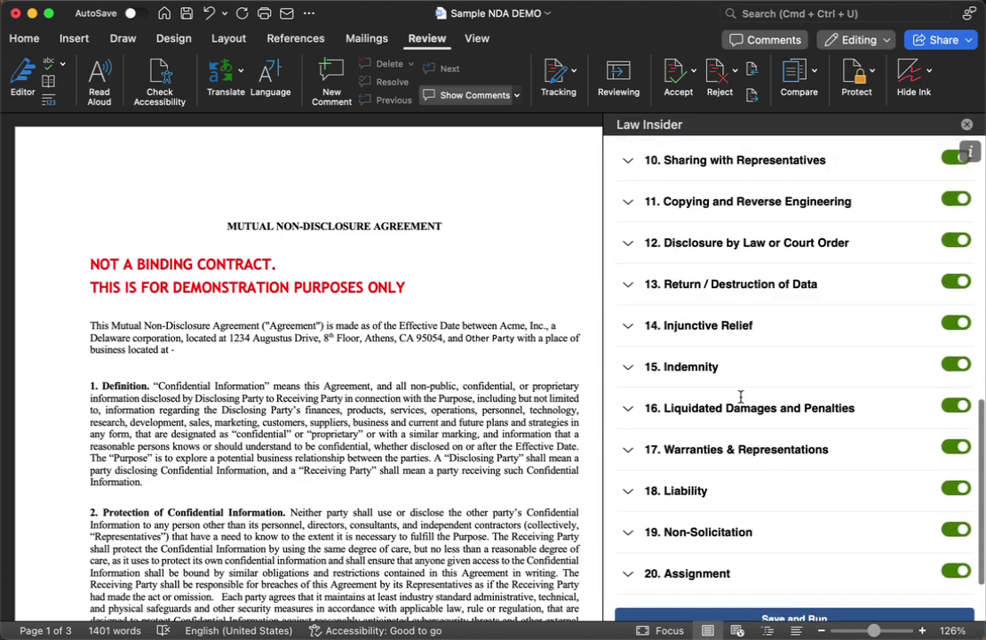
{"action": "scroll", "coordinate": [800, 418], "scroll_direction": "down", "scroll_amount": 3}
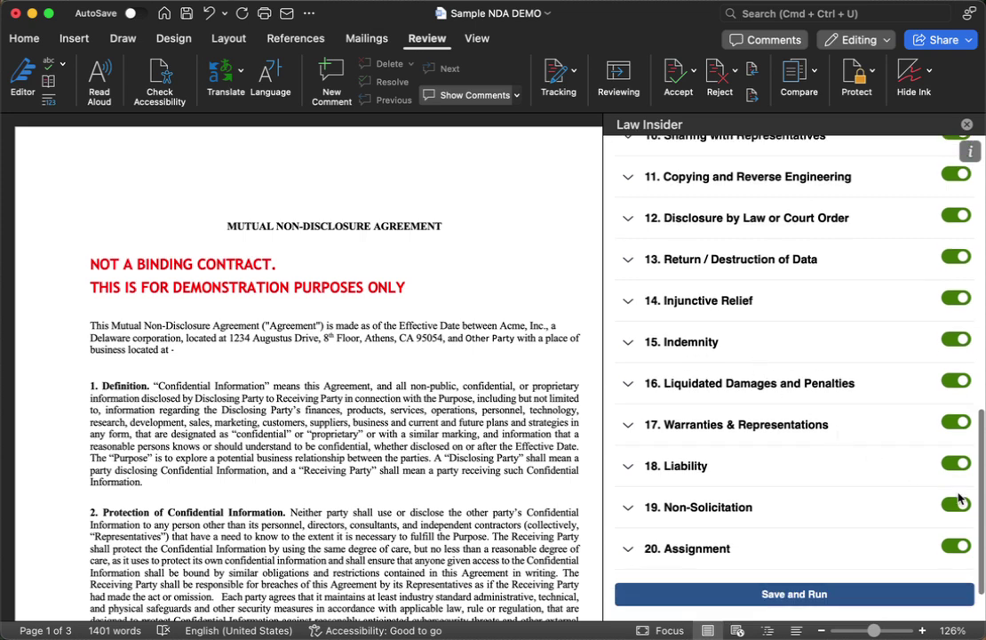
{"action": "left_click", "coordinate": [628, 508]}
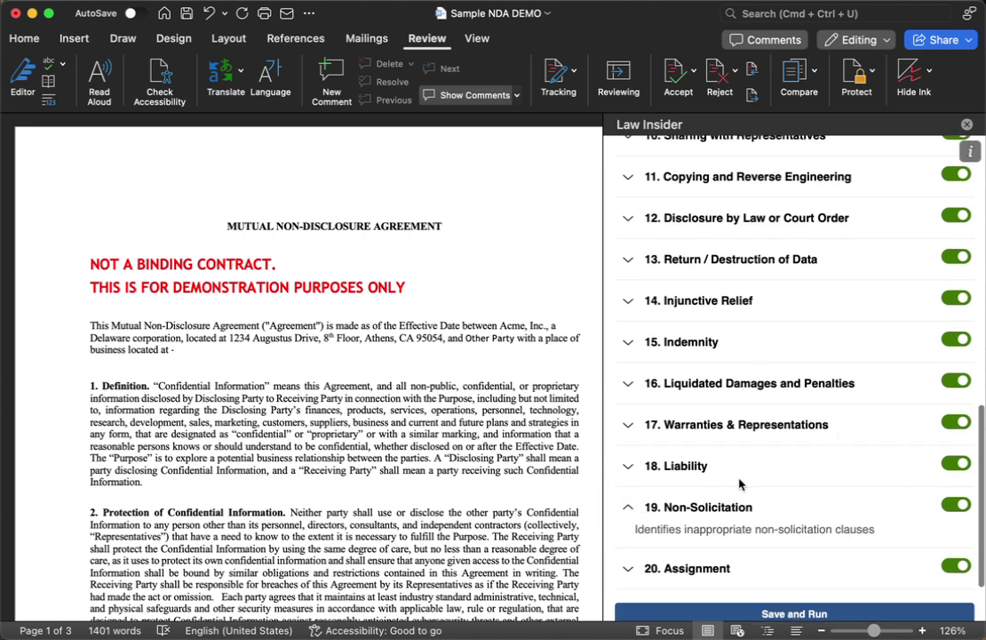
{"action": "scroll", "coordinate": [739, 544], "scroll_direction": "down", "scroll_amount": 2}
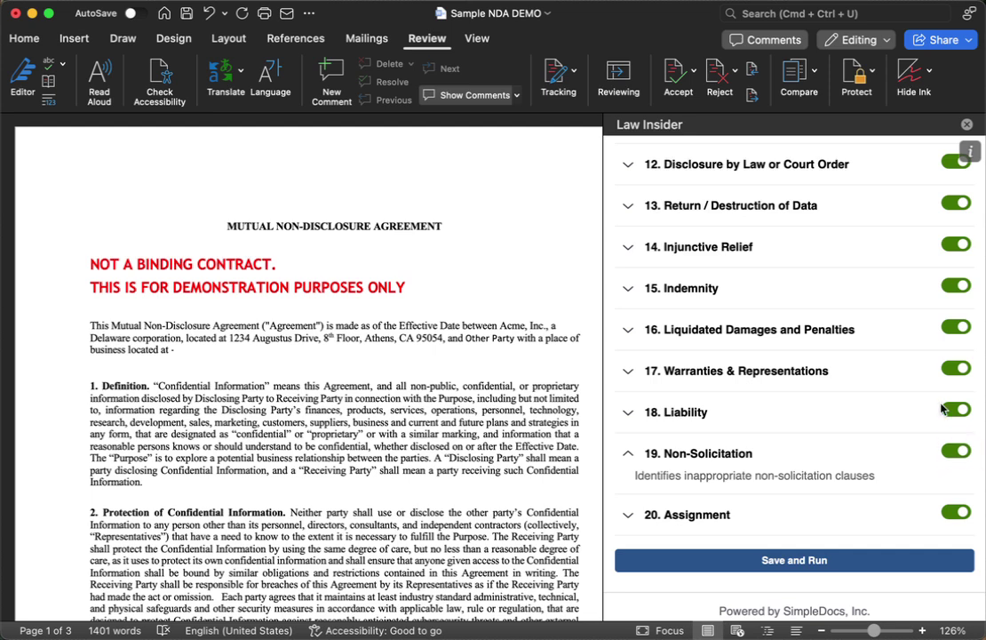
{"action": "scroll", "coordinate": [945, 410], "scroll_direction": "up", "scroll_amount": 3}
{"action": "scroll", "coordinate": [945, 409], "scroll_direction": "down", "scroll_amount": 4}
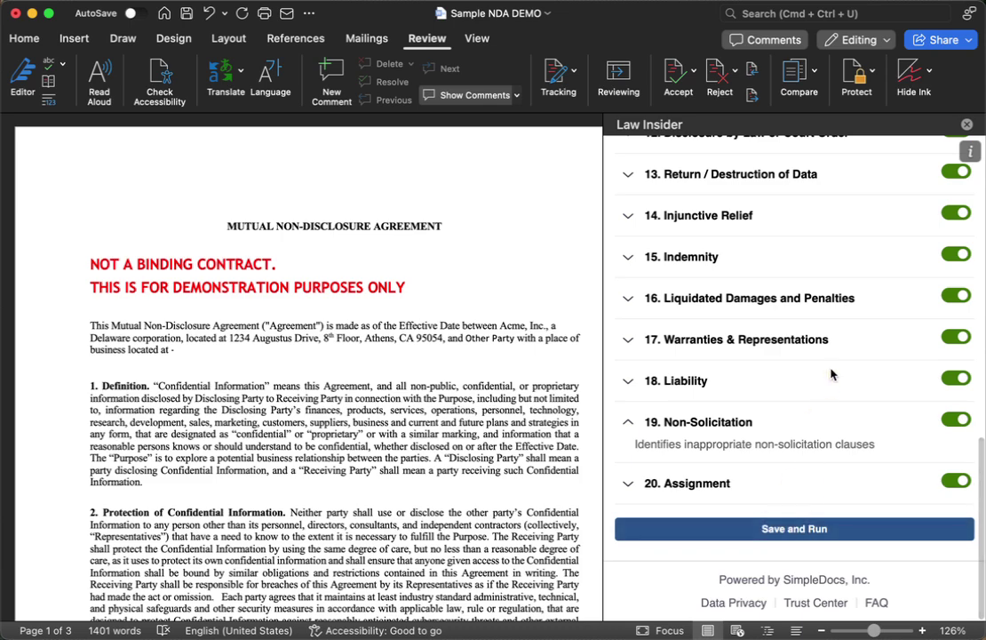
Step: Save and run the oneNDA Playbook on the NDA and check the review's compliance summary
{"action": "scroll", "coordinate": [760, 444], "scroll_direction": "down", "scroll_amount": 15}
{"action": "scroll", "coordinate": [760, 442], "scroll_direction": "down", "scroll_amount": 4}
{"action": "scroll", "coordinate": [755, 408], "scroll_direction": "up", "scroll_amount": 5}
{"action": "scroll", "coordinate": [751, 384], "scroll_direction": "down", "scroll_amount": 4}
{"action": "scroll", "coordinate": [748, 382], "scroll_direction": "up", "scroll_amount": 10}
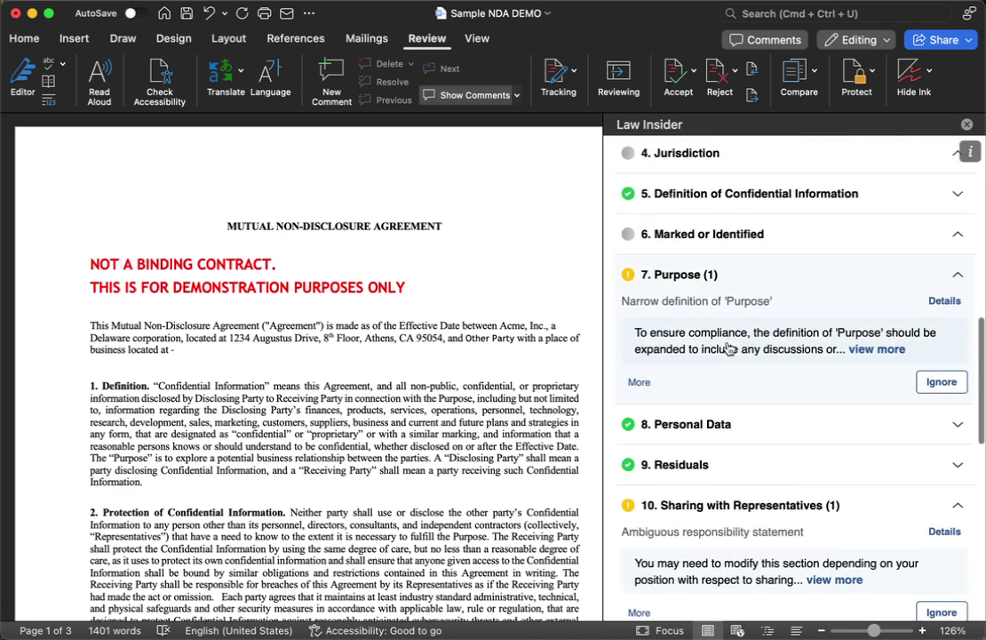
{"action": "scroll", "coordinate": [729, 348], "scroll_direction": "up", "scroll_amount": 10}
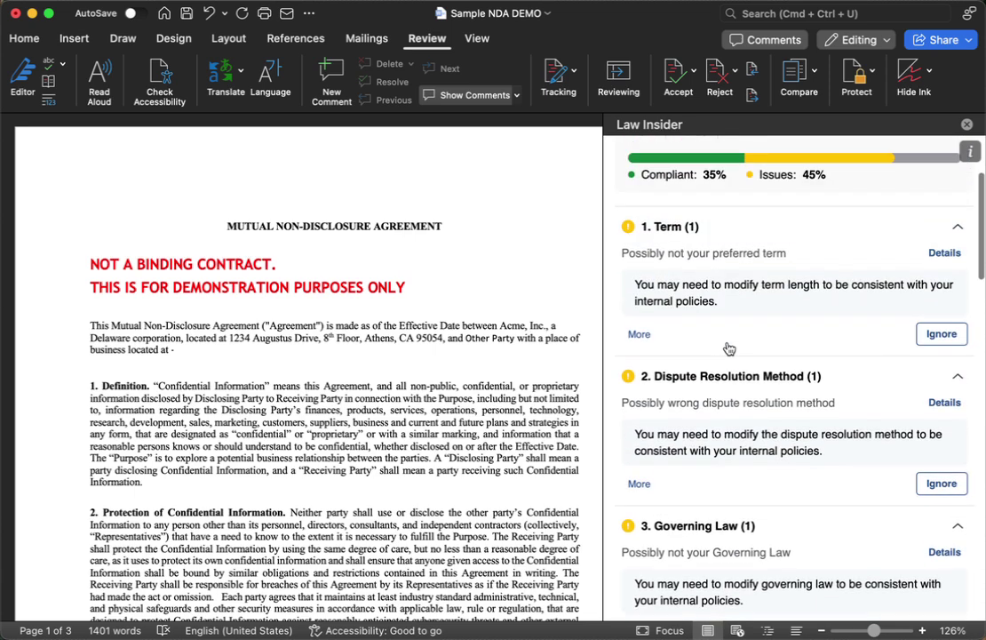
{"action": "scroll", "coordinate": [729, 349], "scroll_direction": "up", "scroll_amount": 4}
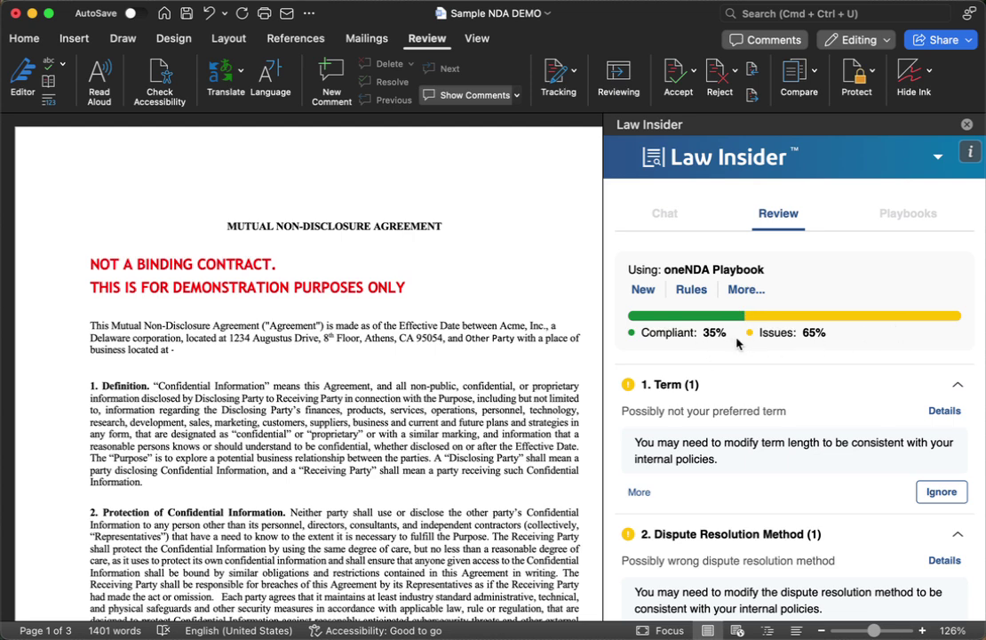
Step: Locate the Liquidated Damages and Penalties finding in clause 13 and apply its suggested redline deleting the clause
{"action": "scroll", "coordinate": [833, 346], "scroll_direction": "down", "scroll_amount": 3}
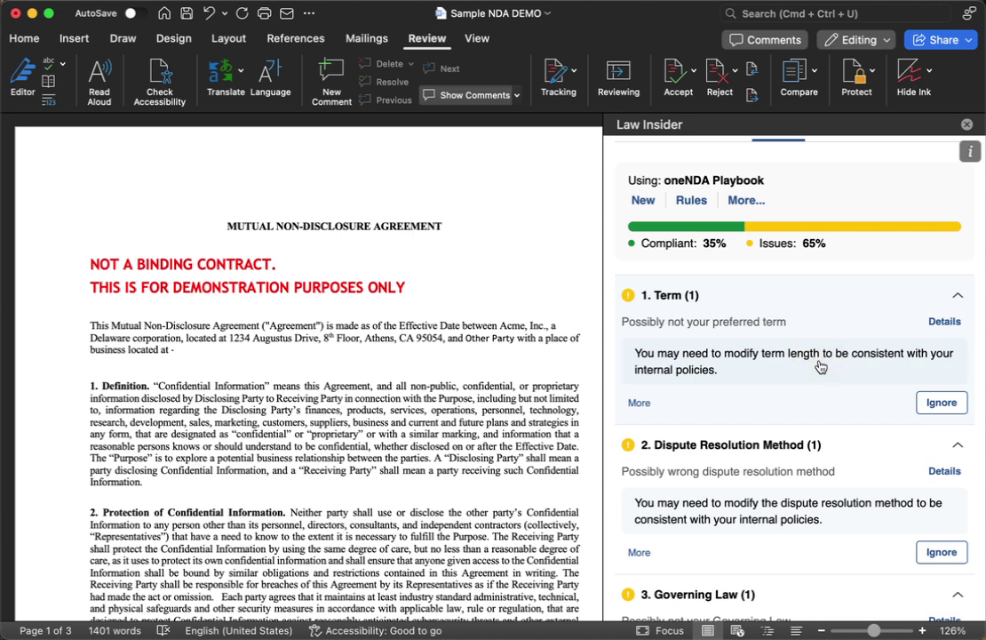
{"action": "scroll", "coordinate": [814, 354], "scroll_direction": "down", "scroll_amount": 3}
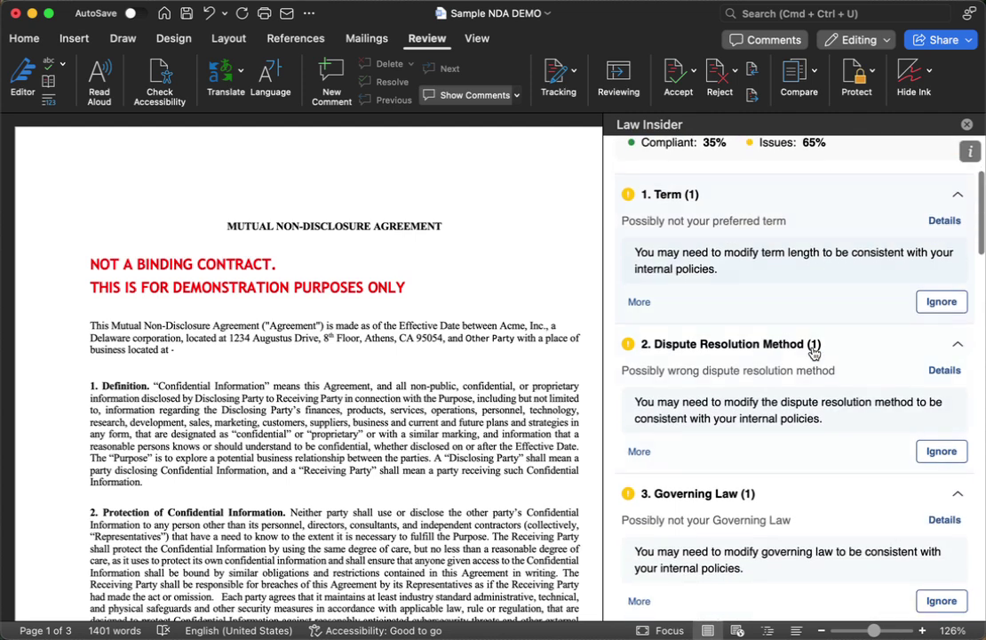
{"action": "scroll", "coordinate": [813, 354], "scroll_direction": "down", "scroll_amount": 16}
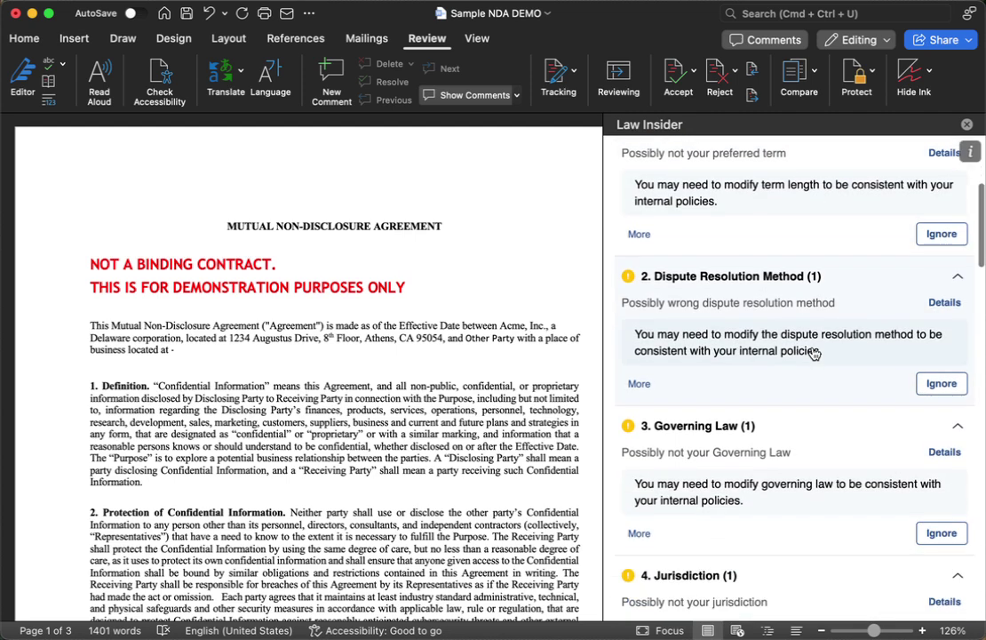
{"action": "scroll", "coordinate": [813, 354], "scroll_direction": "down", "scroll_amount": 15}
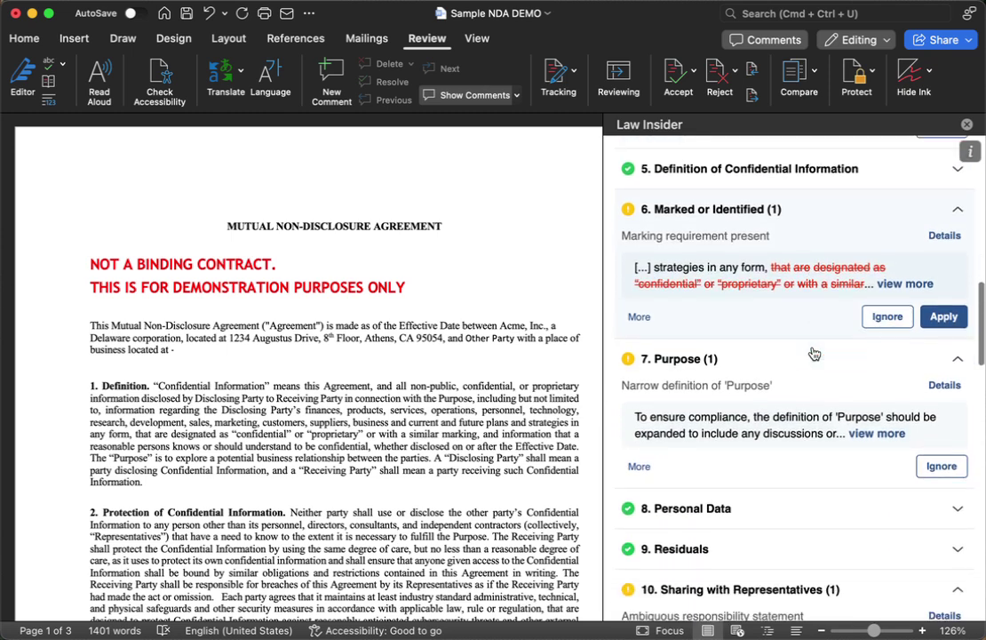
{"action": "scroll", "coordinate": [813, 353], "scroll_direction": "down", "scroll_amount": 6}
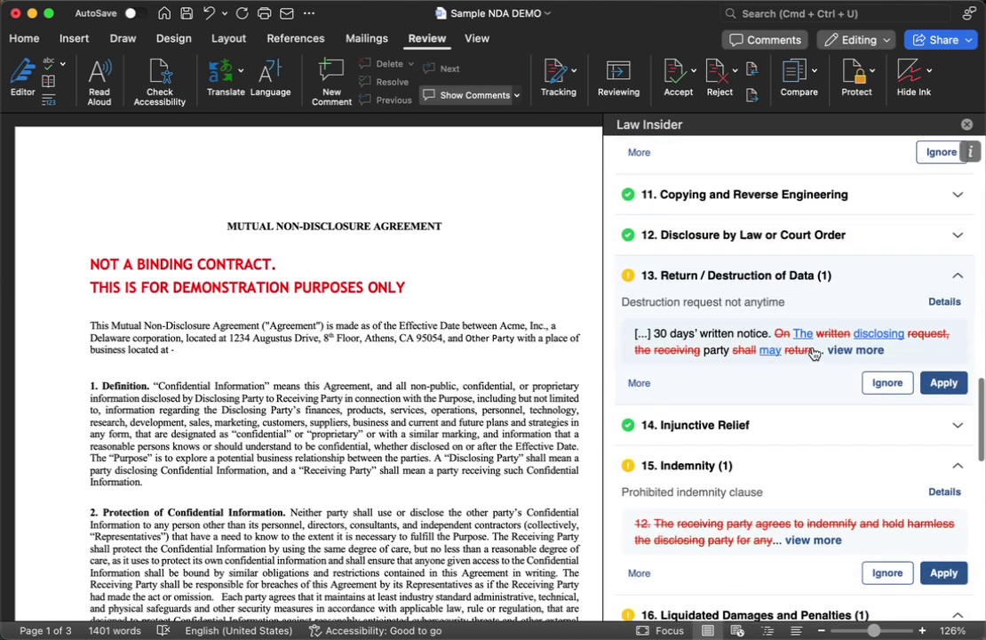
{"action": "scroll", "coordinate": [813, 353], "scroll_direction": "down", "scroll_amount": 6}
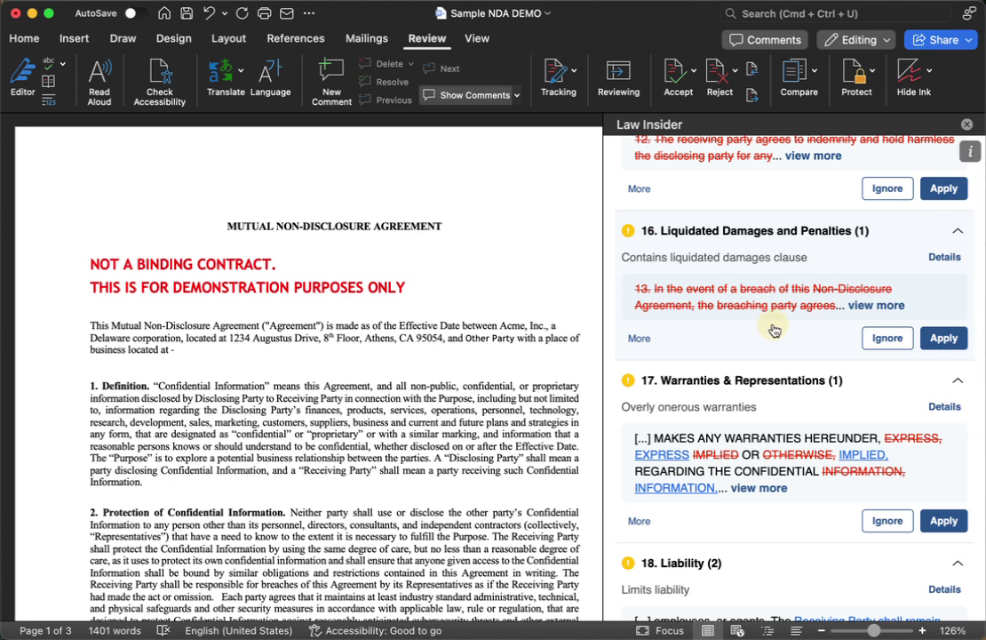
{"action": "left_click", "coordinate": [673, 287]}
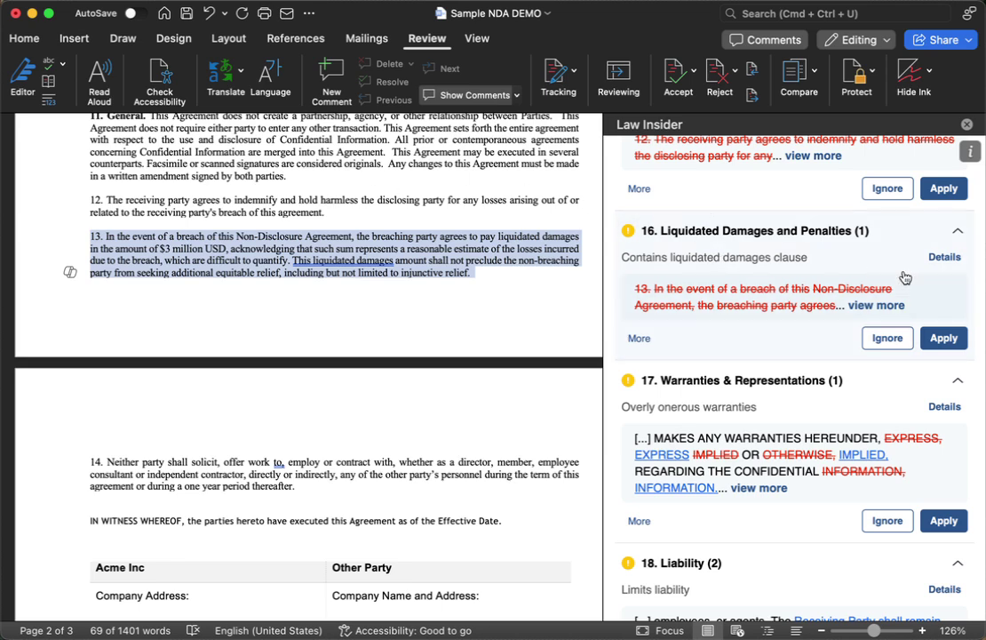
{"action": "left_click", "coordinate": [946, 339]}
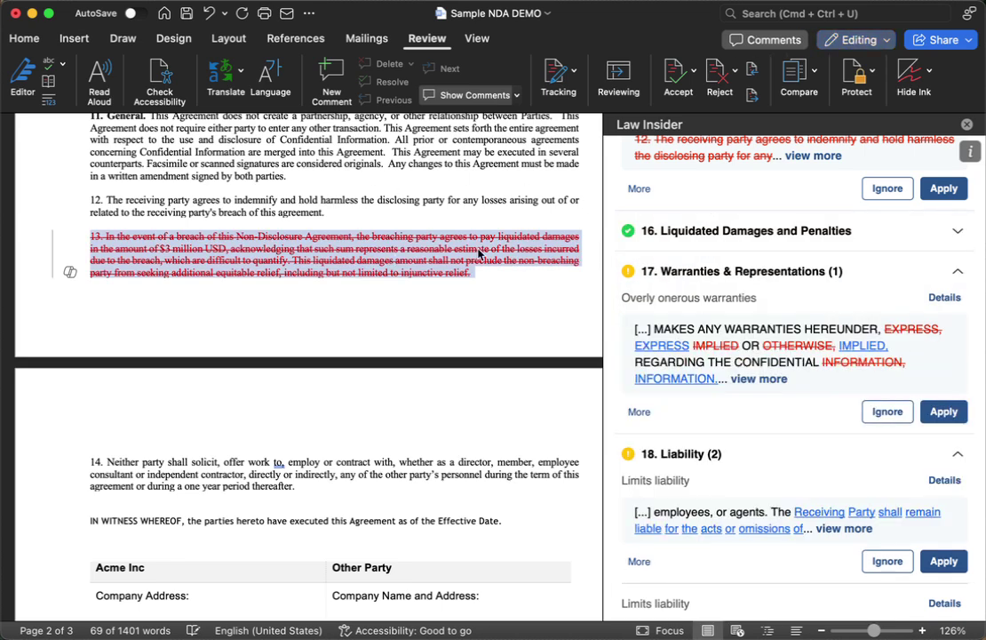
{"action": "mouse_move", "coordinate": [383, 260]}
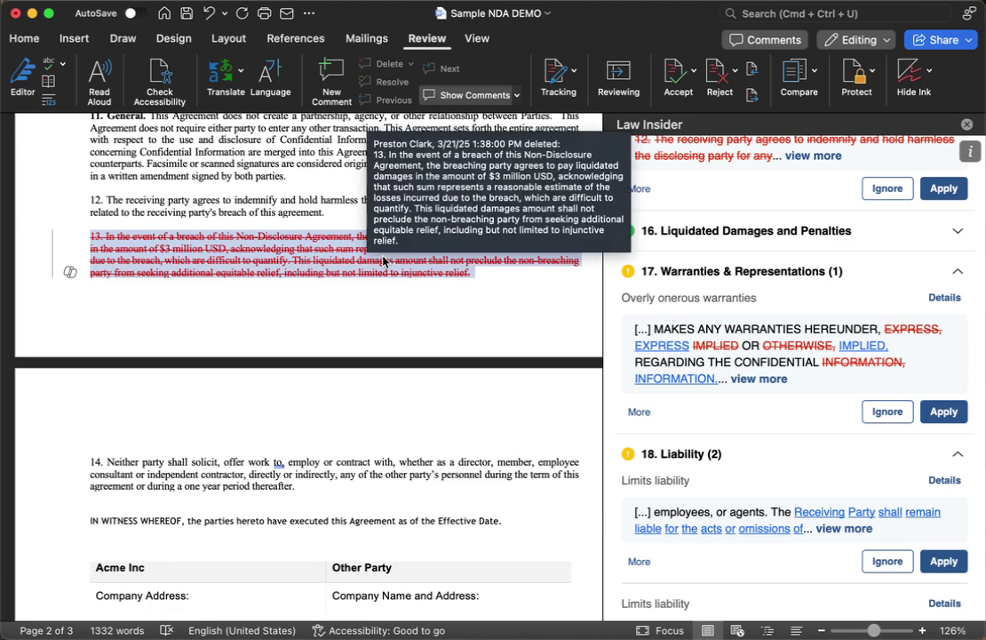
Step: Create a custom playbook titled with the author's first name and "NDA Playbook 1", with agreement type NDA
{"action": "scroll", "coordinate": [711, 338], "scroll_direction": "up", "scroll_amount": 10}
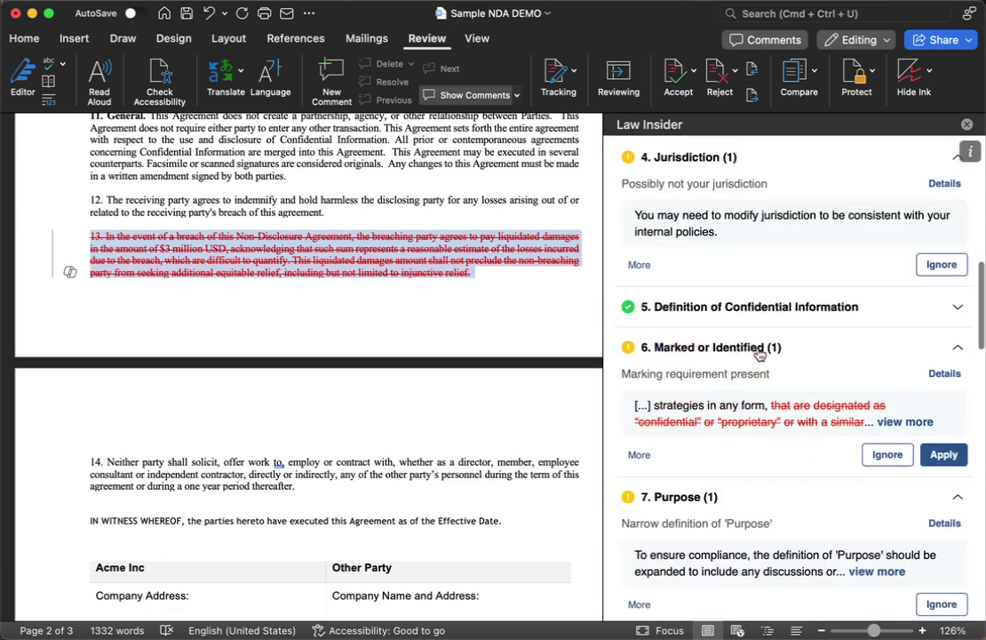
{"action": "scroll", "coordinate": [760, 354], "scroll_direction": "up", "scroll_amount": 5}
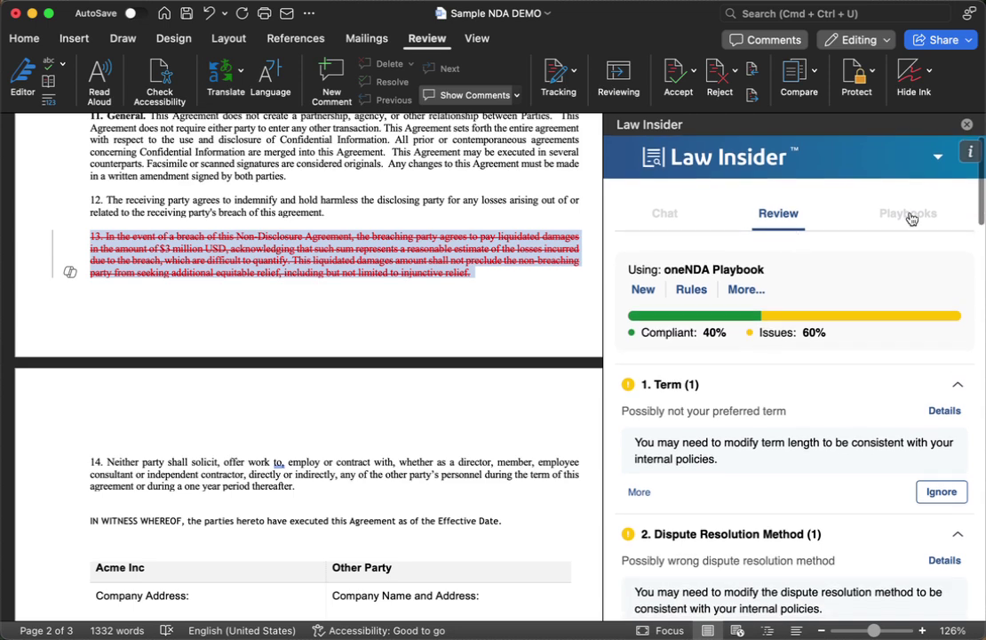
{"action": "left_click", "coordinate": [911, 216]}
{"action": "scroll", "coordinate": [817, 306], "scroll_direction": "down", "scroll_amount": 5}
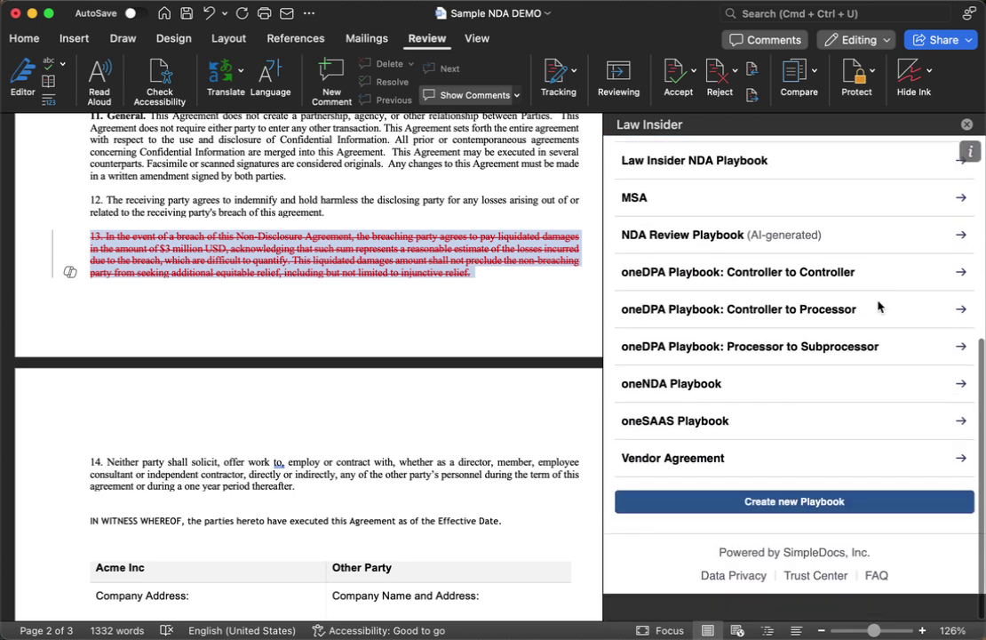
{"action": "left_click", "coordinate": [784, 530]}
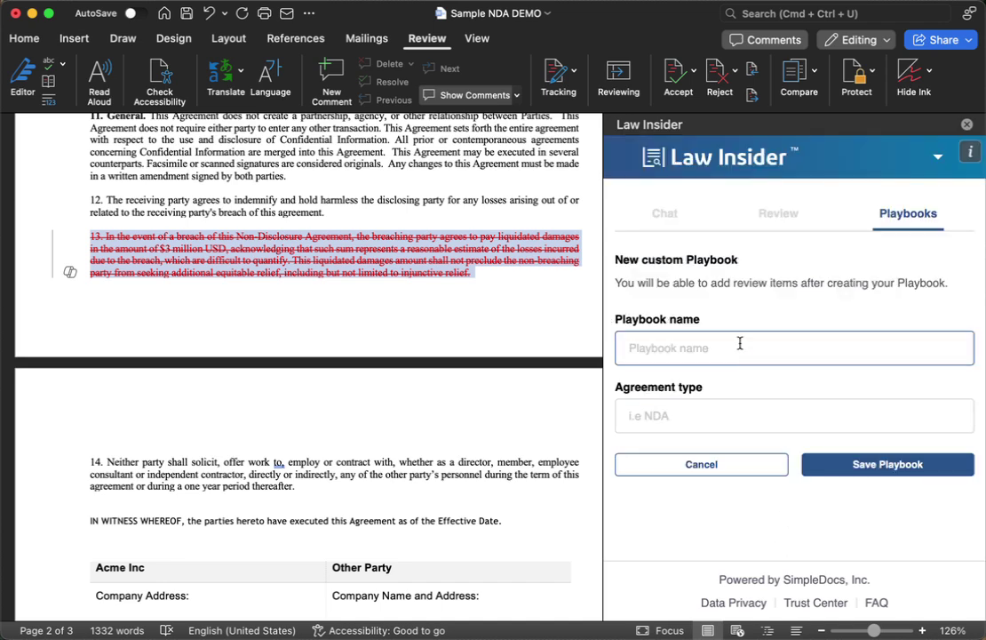
{"action": "scroll", "coordinate": [340, 292], "scroll_direction": "up", "scroll_amount": 10}
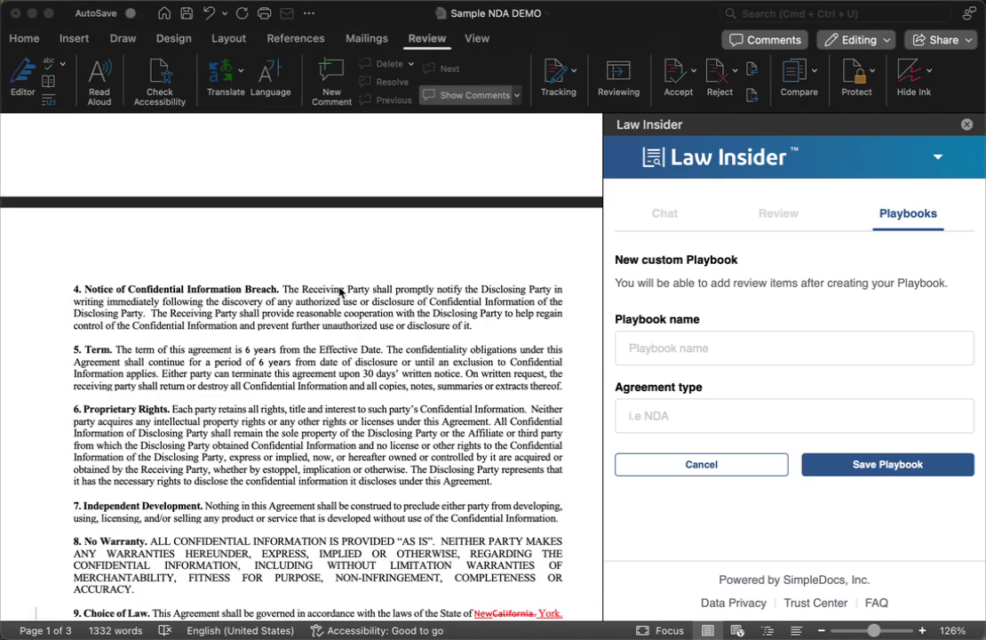
{"action": "left_click", "coordinate": [666, 336]}
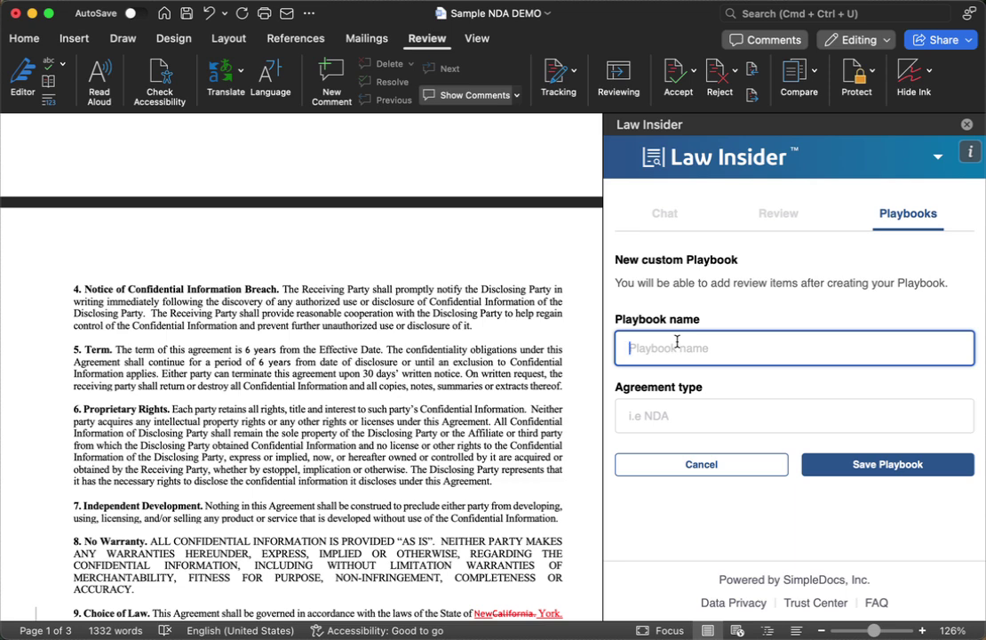
{"action": "type", "text": "Preston's NDA Playbook 1"}
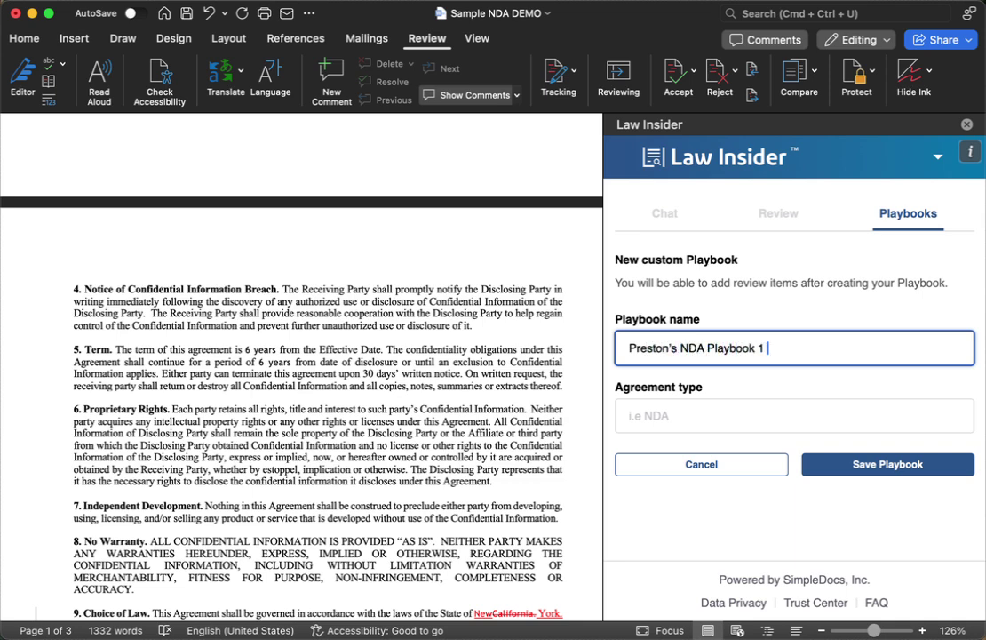
{"action": "left_click", "coordinate": [700, 414]}
{"action": "type", "text": "NDA"}
{"action": "left_click", "coordinate": [896, 475]}
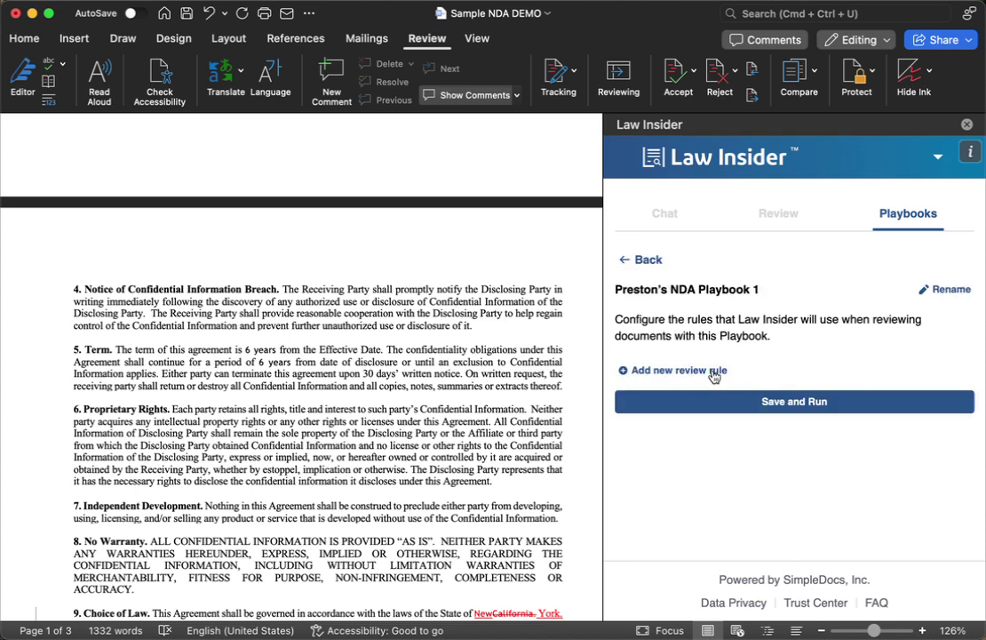
Step: Add a review rule named Term with the instructions "Our default term length 2 years. We accept between 1 and 4 years."
{"action": "left_click", "coordinate": [642, 371]}
{"action": "left_click", "coordinate": [700, 338]}
{"action": "type", "text": "Term"}
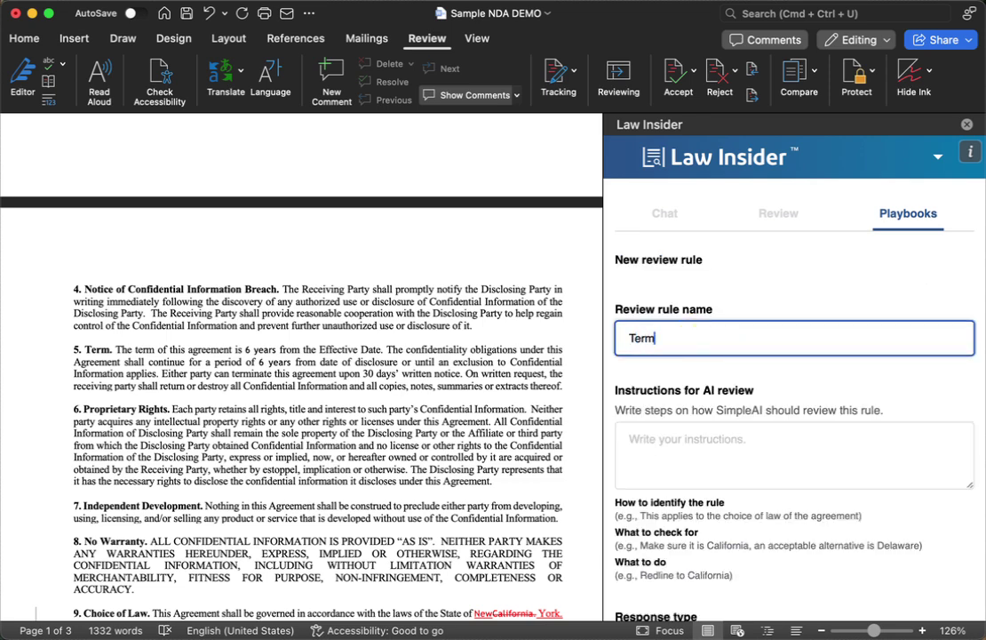
{"action": "left_click", "coordinate": [693, 436]}
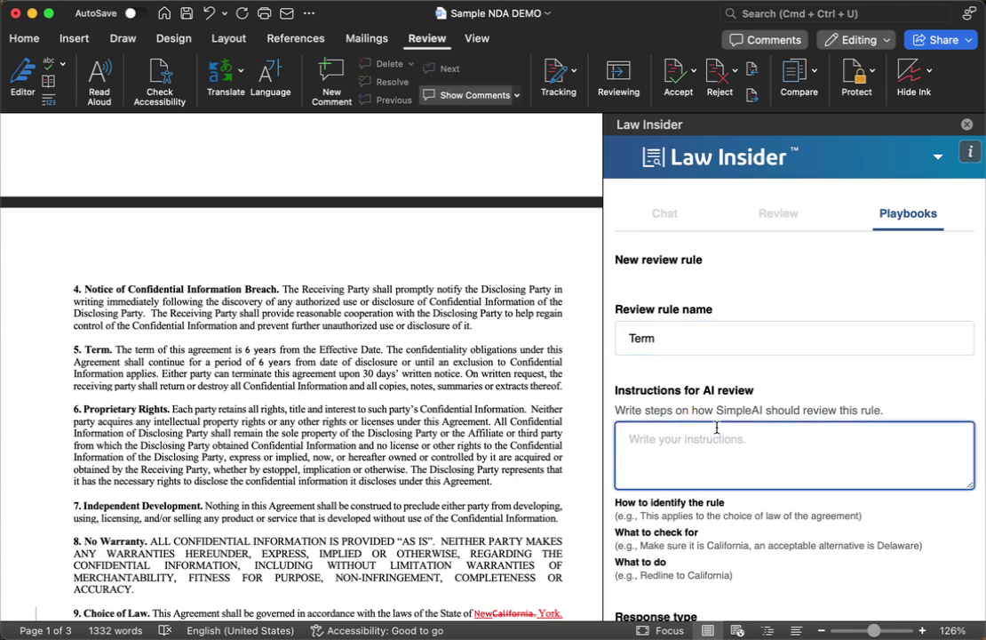
{"action": "type", "text": "Our default term lenght"}
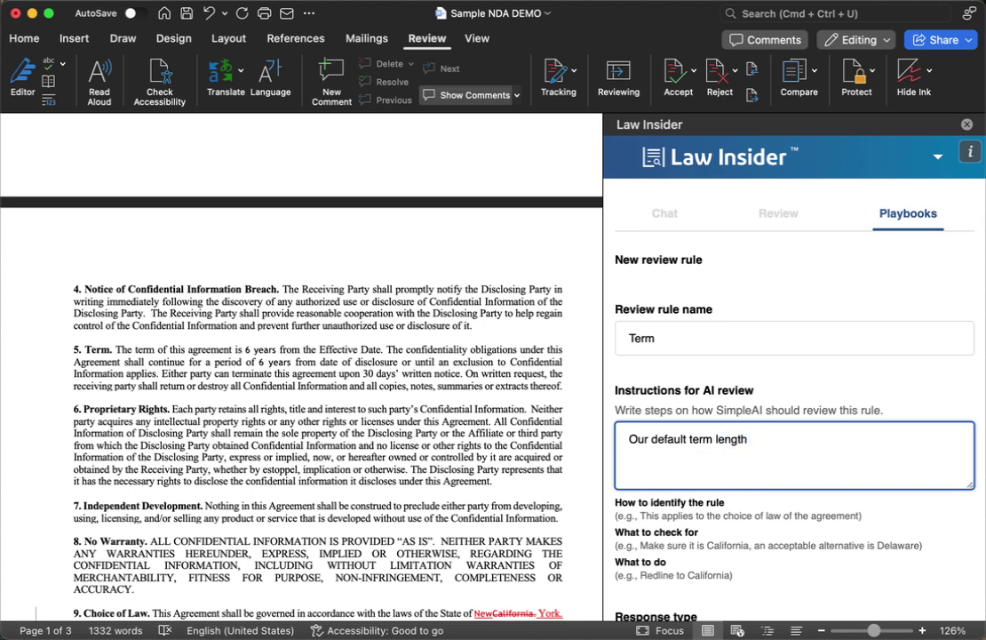
{"action": "type", "text": " 2 years. We accept between 1 an"}
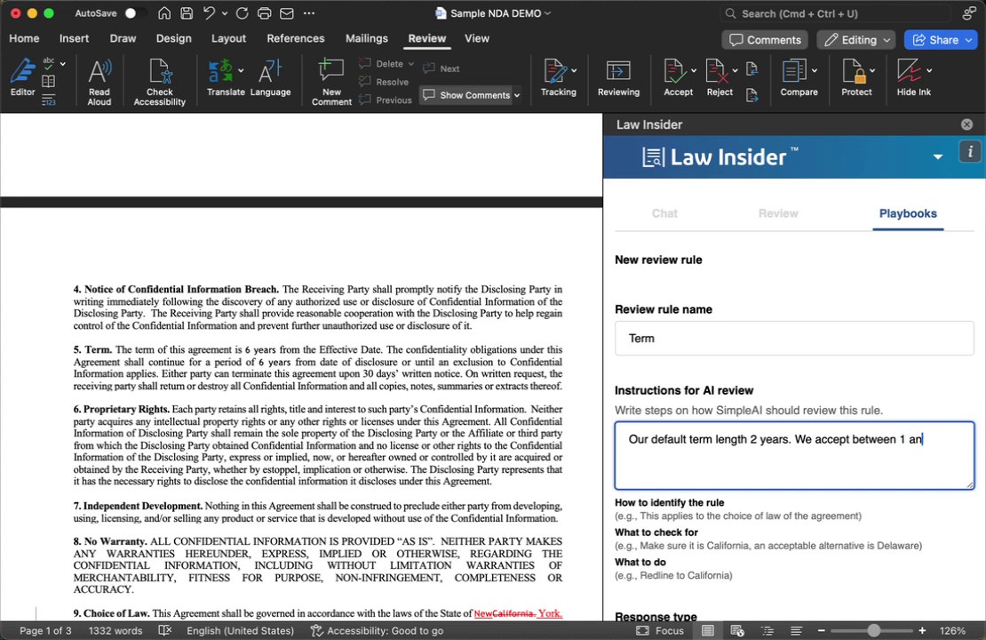
{"action": "type", "text": "d 4 years."}
Step: Set the Term rule's response type to Redline and enable comments for it
{"action": "scroll", "coordinate": [733, 402], "scroll_direction": "down", "scroll_amount": 6}
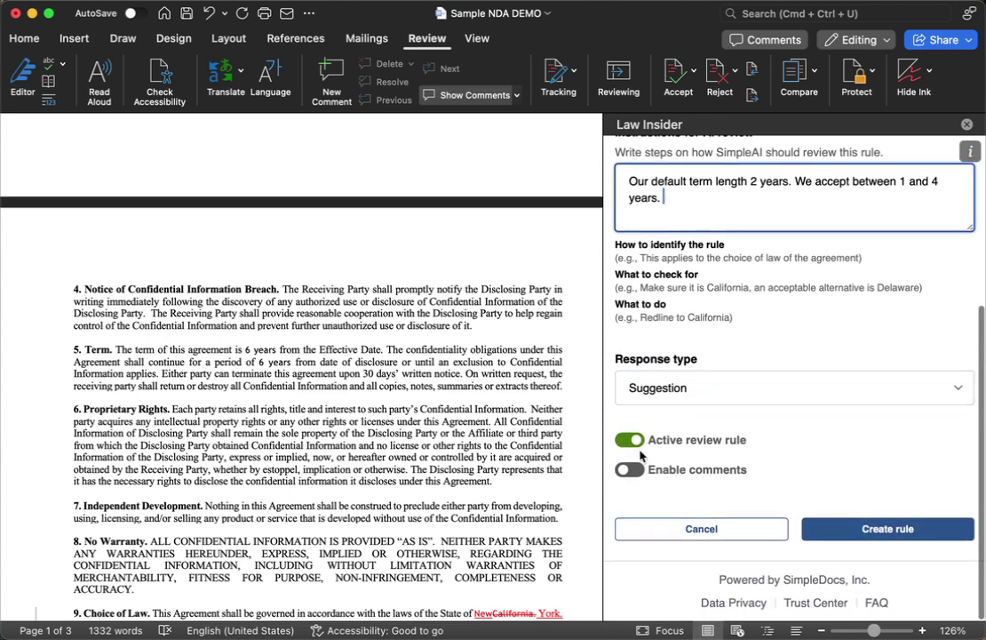
{"action": "left_click", "coordinate": [672, 388]}
{"action": "left_click", "coordinate": [670, 400]}
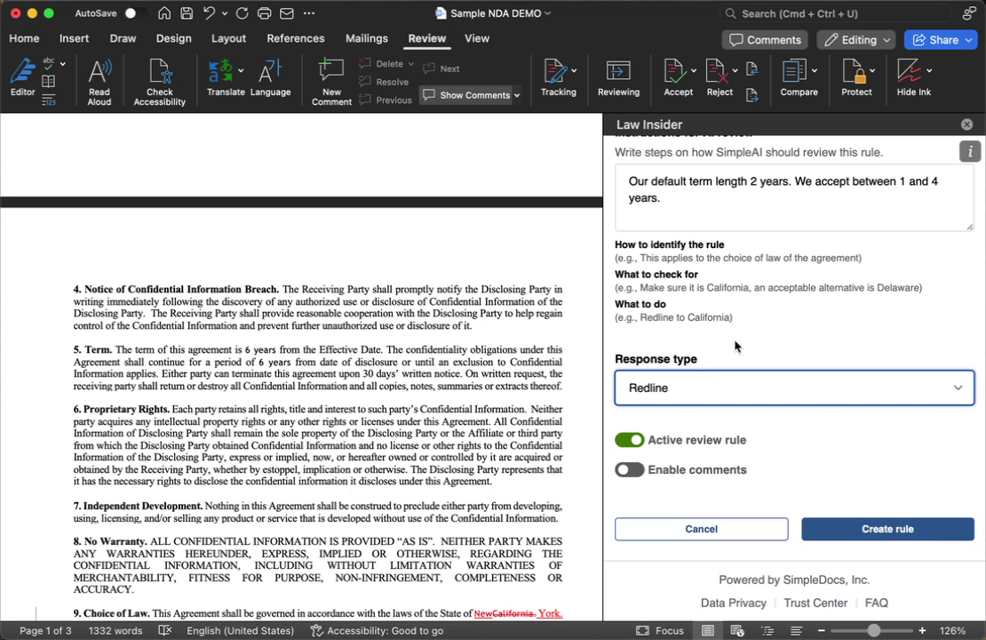
{"action": "left_click", "coordinate": [630, 469]}
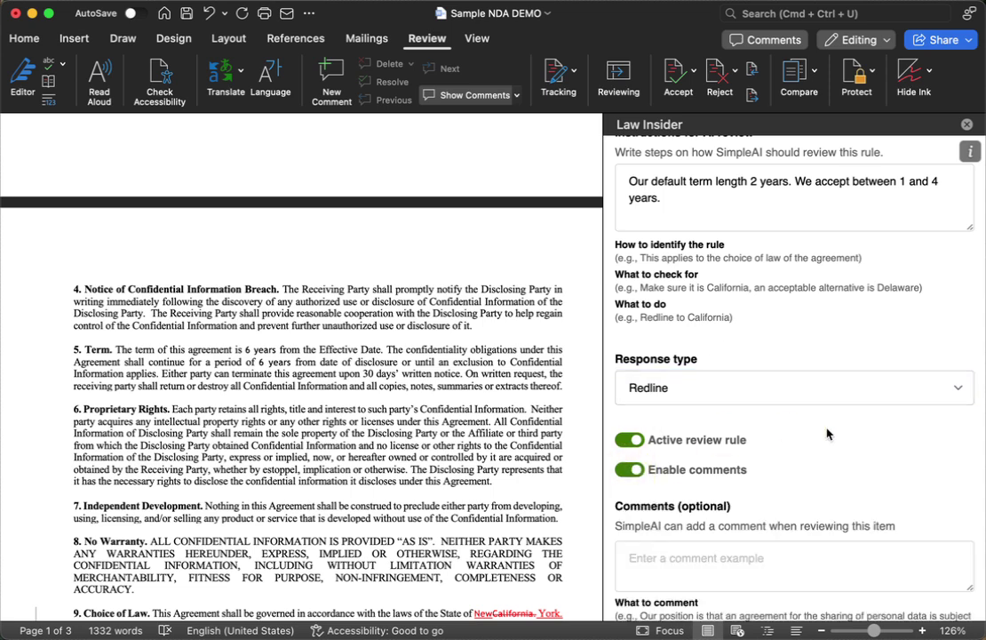
Step: Enter "As a matter of policy we require this term length." as the Term rule's comment
{"action": "scroll", "coordinate": [776, 448], "scroll_direction": "down", "scroll_amount": 3}
{"action": "left_click", "coordinate": [745, 451]}
{"action": "type", "text": "As"}
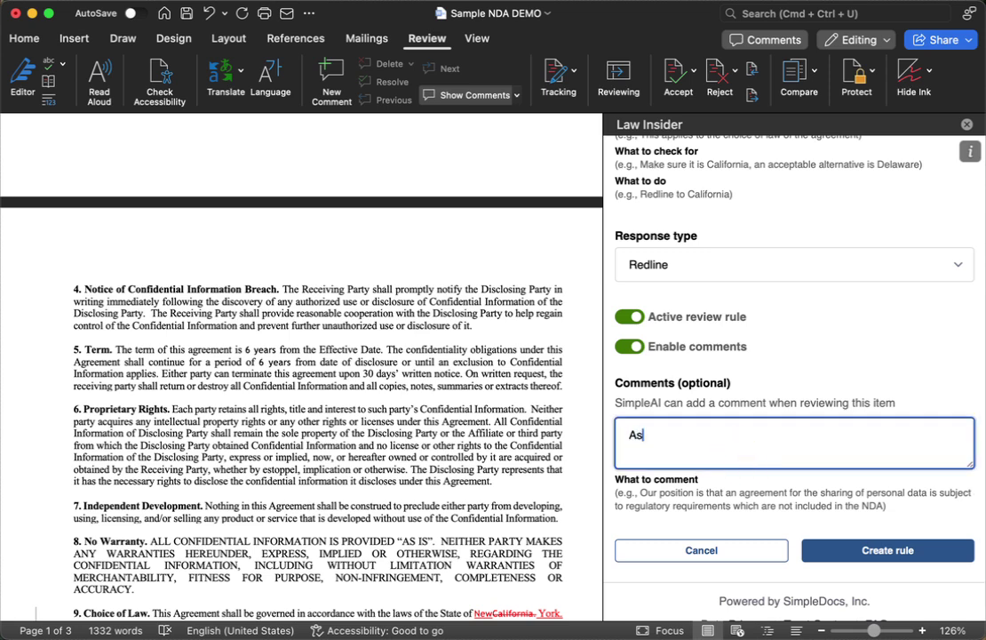
{"action": "type", "text": " a matter of poicy we r"}
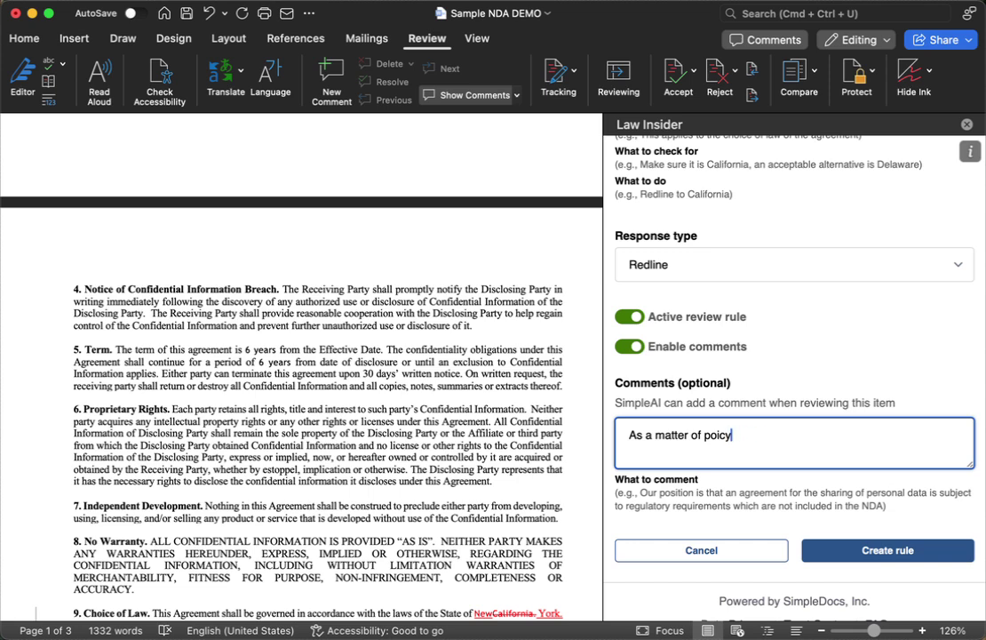
{"action": "key", "text": "BackSpace"}
{"action": "type", "text": "loicy "}
{"action": "type", "text": "cy "}
{"action": "type", "text": "ew re"}
{"action": "key", "text": "BackSpace"}
{"action": "key", "text": "BackSpace"}
{"action": "type", "text": "we require this foll"}
{"action": "key", "text": "BackSpace"}
{"action": "key", "text": "BackSpace"}
{"action": "key", "text": "BackSpace"}
{"action": "key", "text": "BackSpace"}
{"action": "type", "text": "term length."}
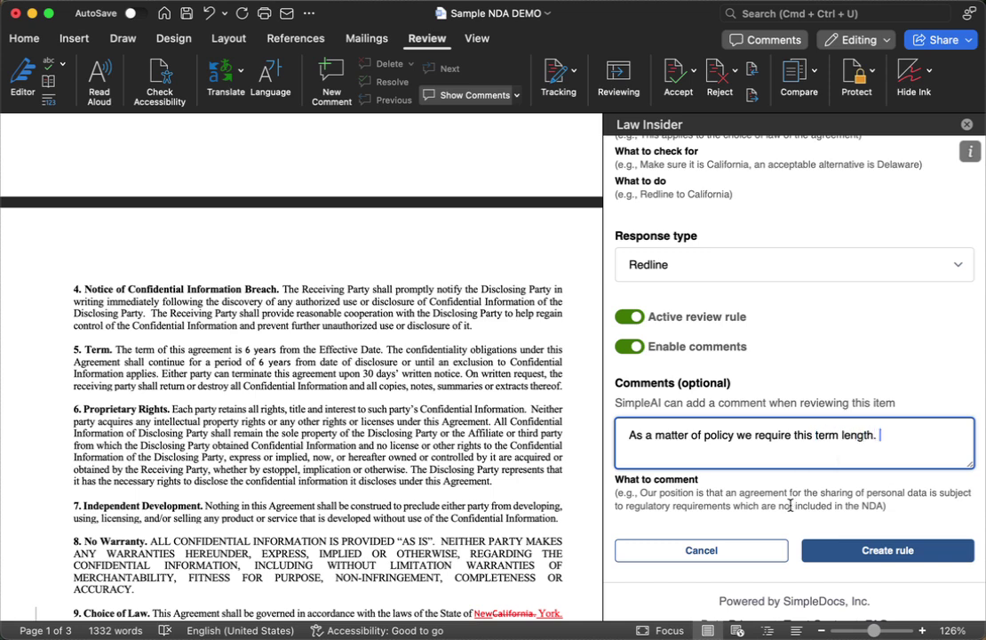
Step: Create and run the Term rule on the NDA, and apply its suggested redline changing both periods in clause 5 to 2 years
{"action": "left_click", "coordinate": [867, 551]}
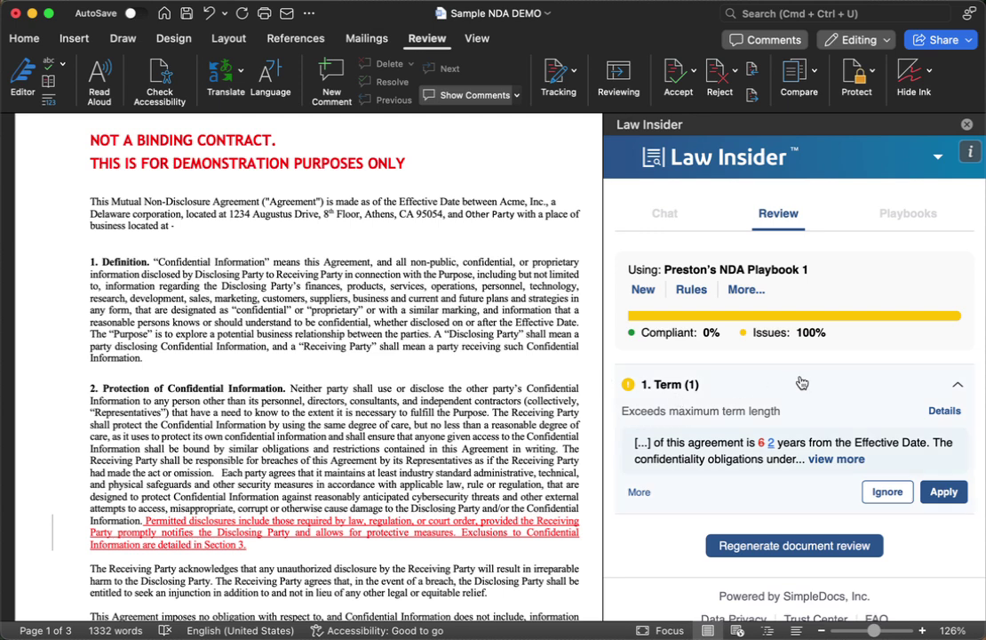
{"action": "left_click", "coordinate": [702, 459]}
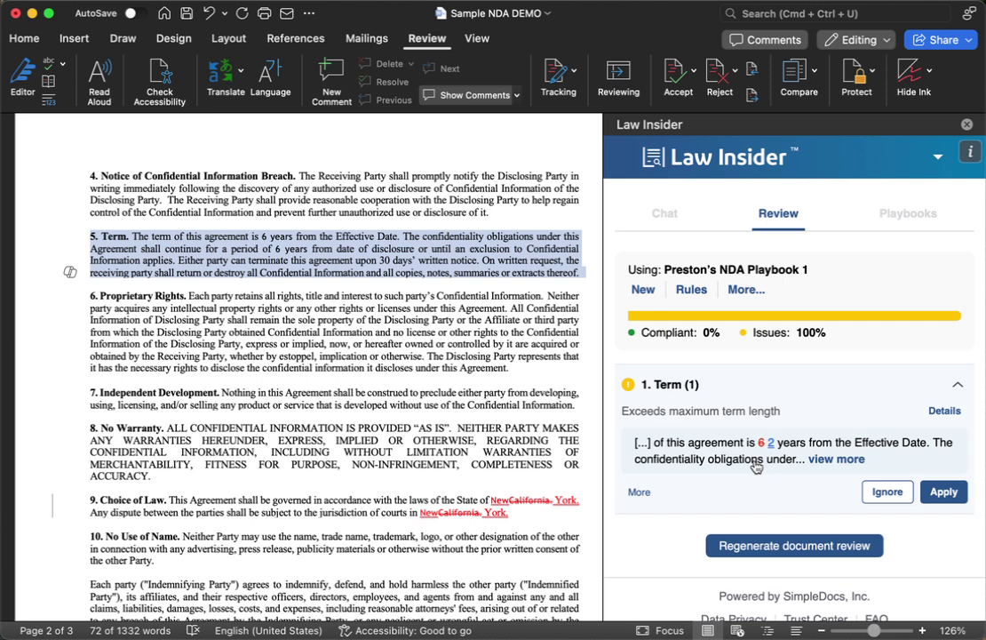
{"action": "left_click", "coordinate": [941, 493]}
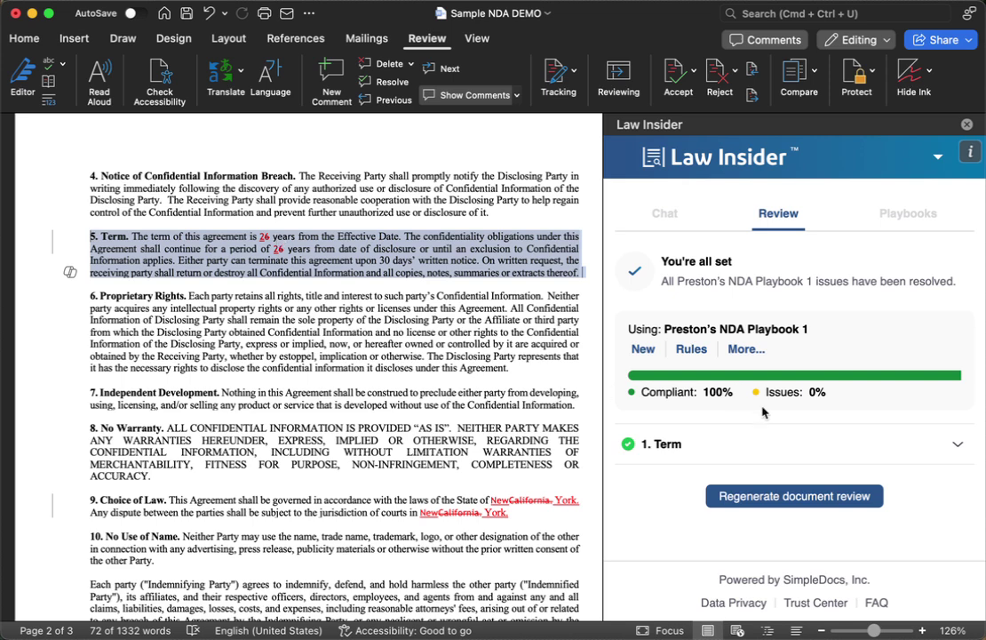
Step: Open the custom NDA Playbook 1 from the playbook library and start a new review rule named Non Solicitation
{"action": "left_click", "coordinate": [851, 213]}
{"action": "scroll", "coordinate": [799, 383], "scroll_direction": "down", "scroll_amount": 5}
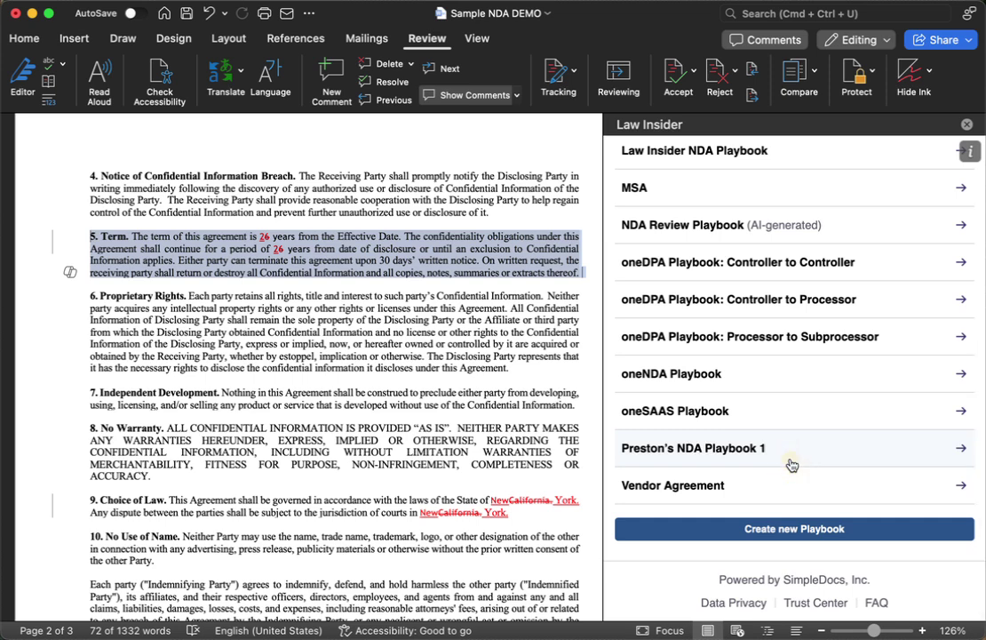
{"action": "left_click", "coordinate": [729, 462]}
{"action": "left_click", "coordinate": [680, 458]}
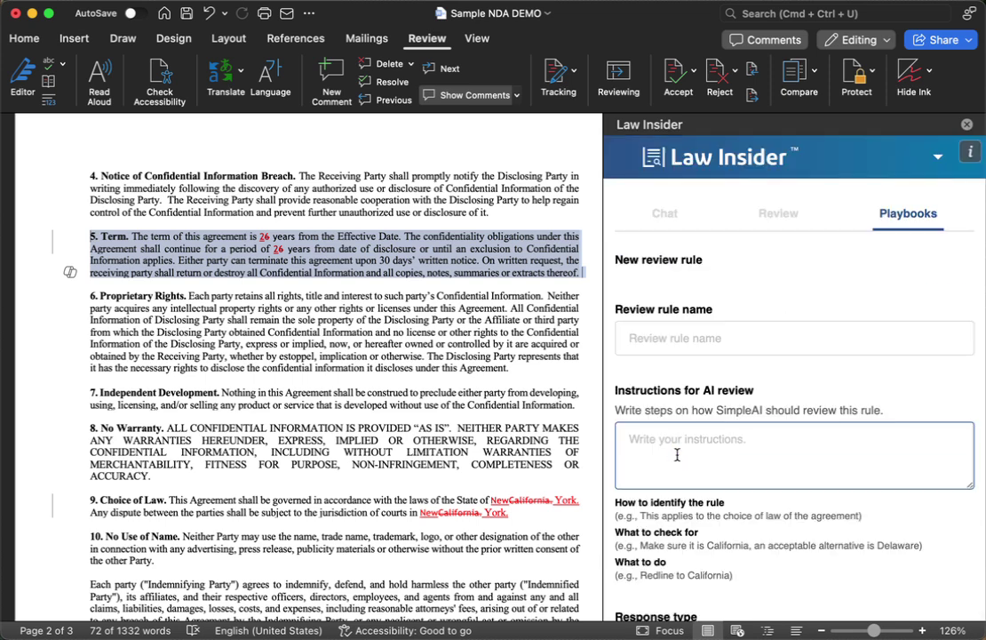
{"action": "left_click", "coordinate": [689, 338]}
{"action": "type", "text": "No "}
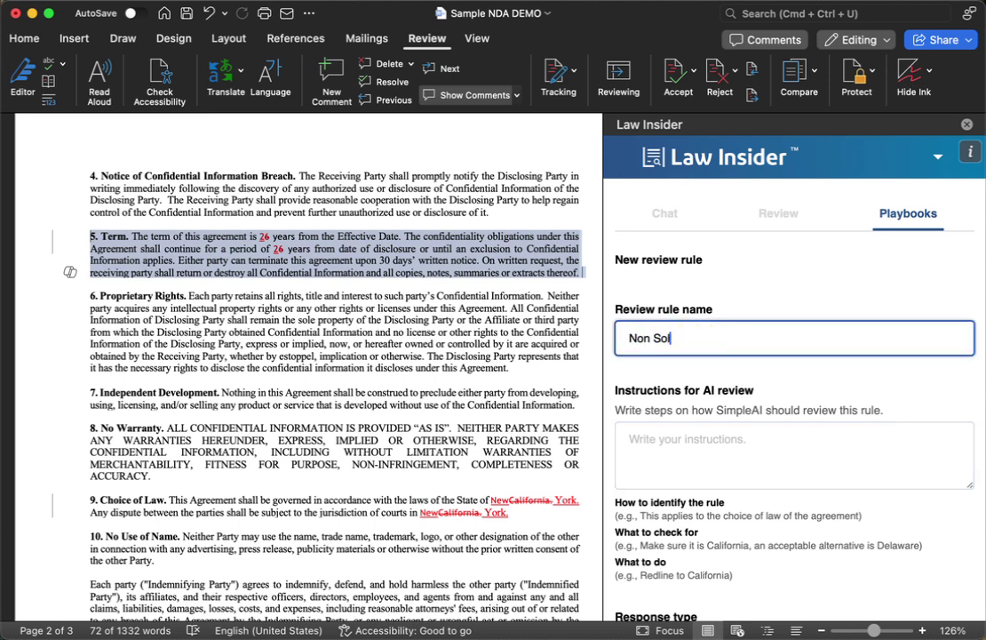
{"action": "type", "text": " Solicitation Clause"}
{"action": "key", "text": "BackSpace"}
{"action": "key", "text": "BackSpace"}
{"action": "key", "text": "BackSpace"}
{"action": "key", "text": "BackSpace"}
{"action": "key", "text": "BackSpace"}
{"action": "key", "text": "BackSpace"}
{"action": "key", "text": "BackSpace"}
Step: Enter the rule's AI review instructions as "We don't accept non solicitation in NDAs. If present, remove."
{"action": "left_click", "coordinate": [708, 435]}
{"action": "type", "text": "We "}
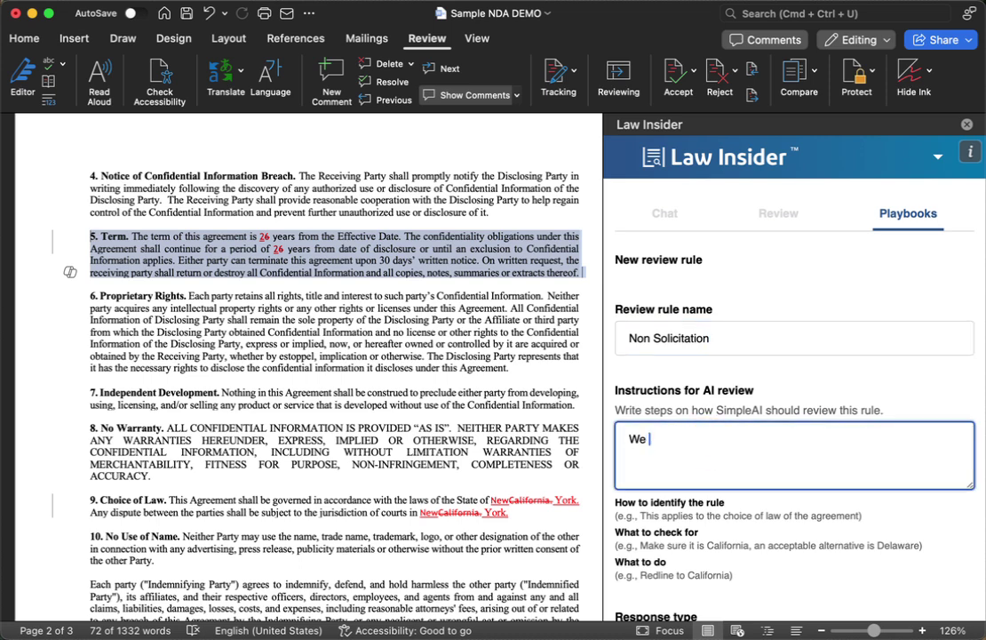
{"action": "type", "text": "don't accept non so"}
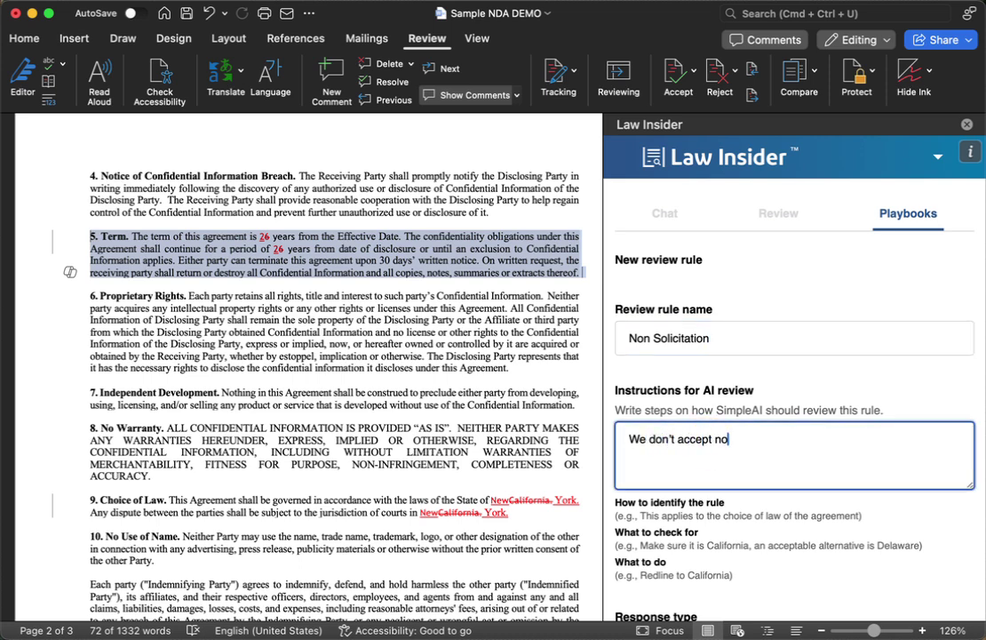
{"action": "type", "text": "licitation in NDAs. If present, remove."}
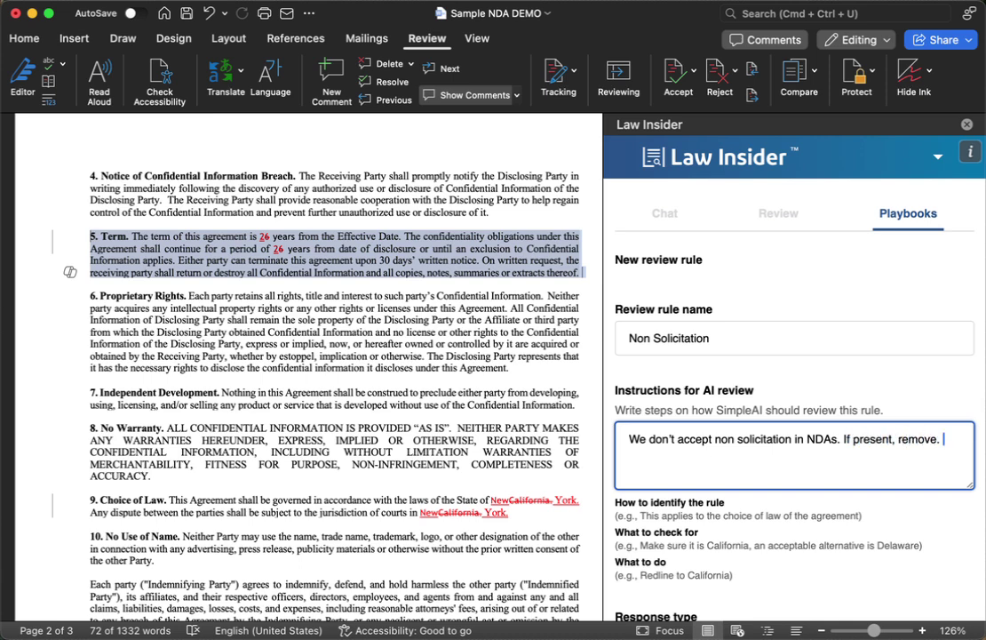
Step: Set the Non Solicitation rule's response type to Redline, create the rule and run the playbook on the NDA
{"action": "scroll", "coordinate": [700, 456], "scroll_direction": "down", "scroll_amount": 5}
{"action": "left_click", "coordinate": [662, 388]}
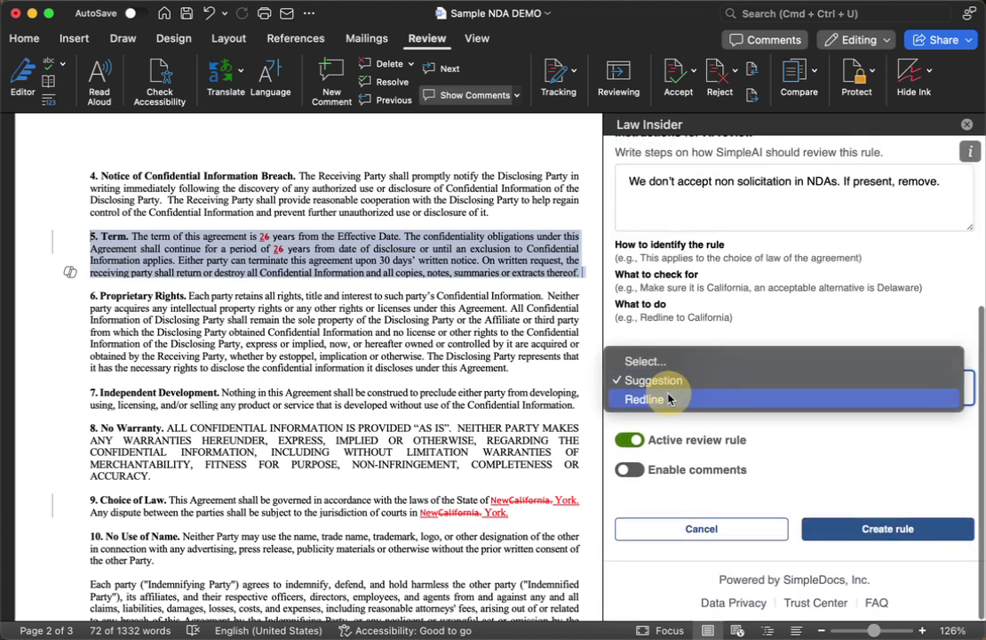
{"action": "left_click", "coordinate": [660, 400]}
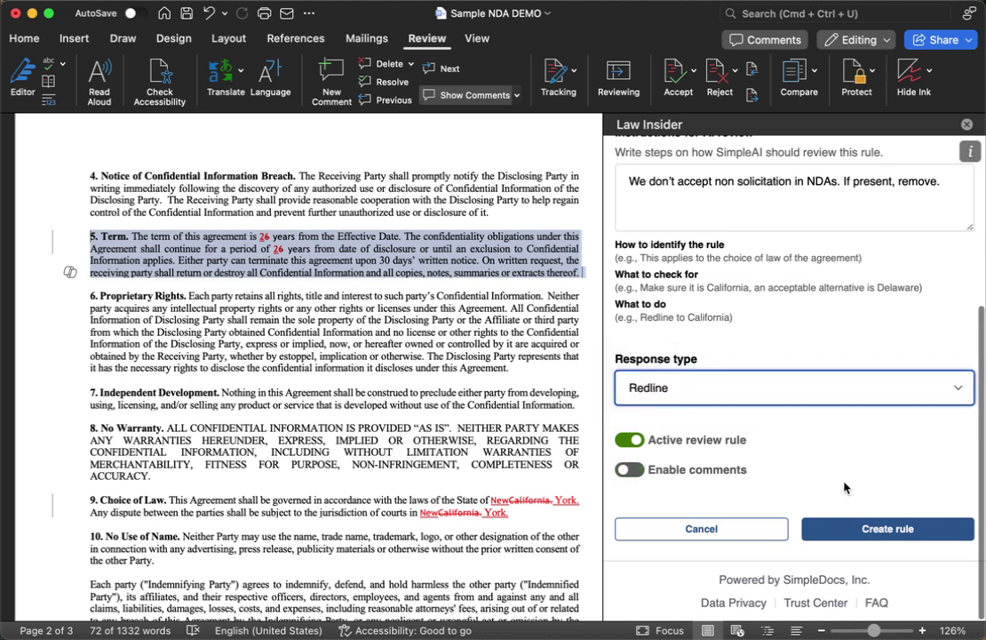
{"action": "left_click", "coordinate": [881, 528]}
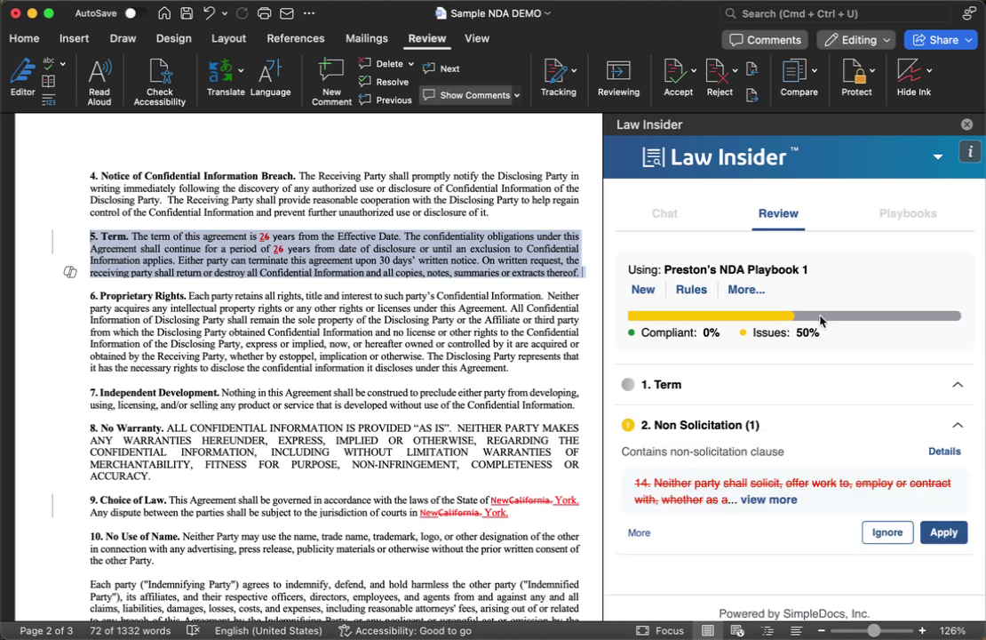
Step: Locate the Non Solicitation finding in clause 14 and apply the Term finding's suggested redline
{"action": "left_click", "coordinate": [836, 500]}
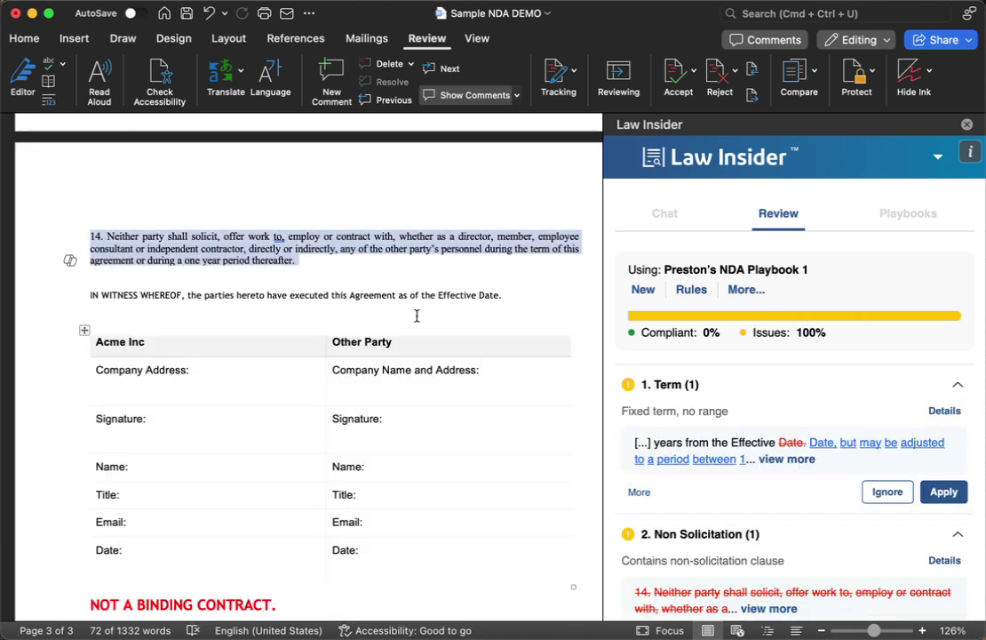
{"action": "left_click", "coordinate": [944, 492]}
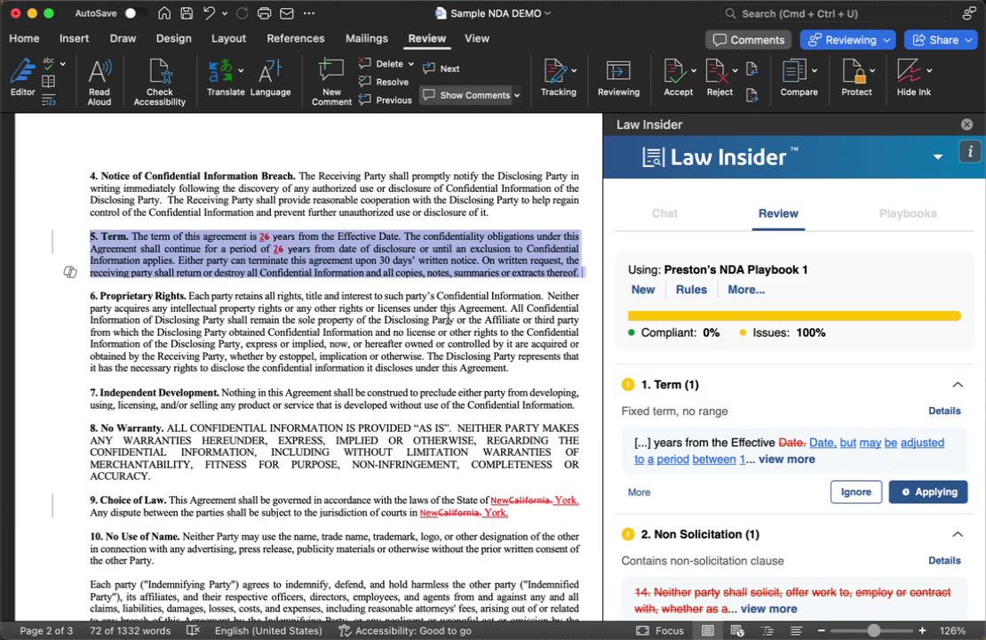